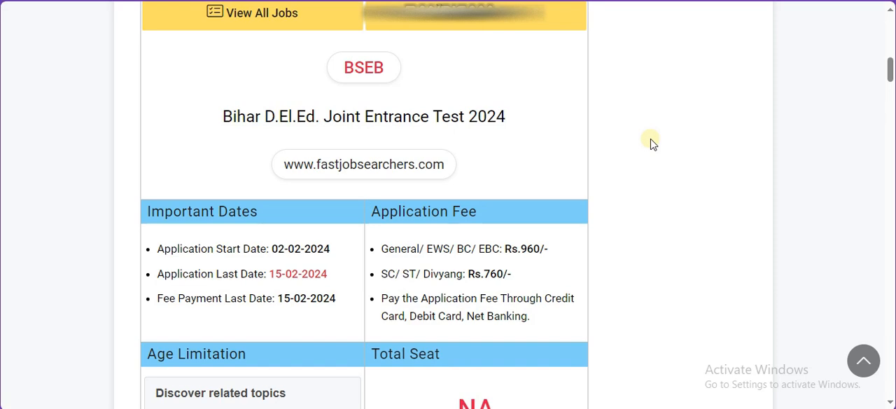
Step: Open the new candidate registration form from the D.El.Ed 2024-26 application login page
{"action": "scroll", "coordinate": [651, 144], "scroll_direction": "down", "scroll_amount": 8}
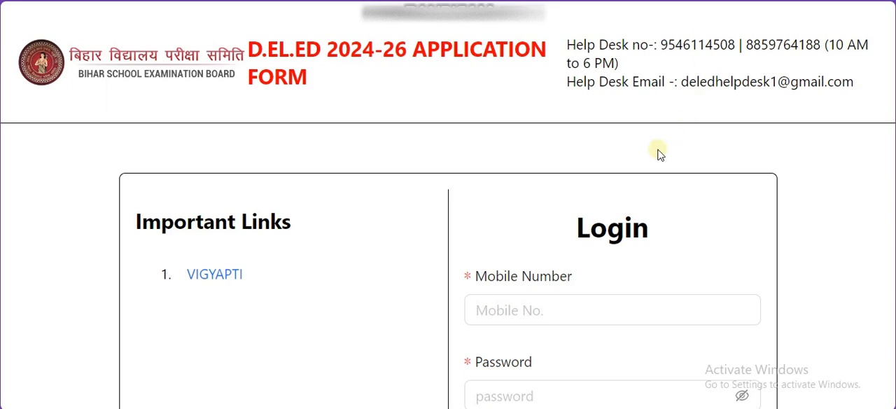
{"action": "scroll", "coordinate": [658, 154], "scroll_direction": "down", "scroll_amount": 3}
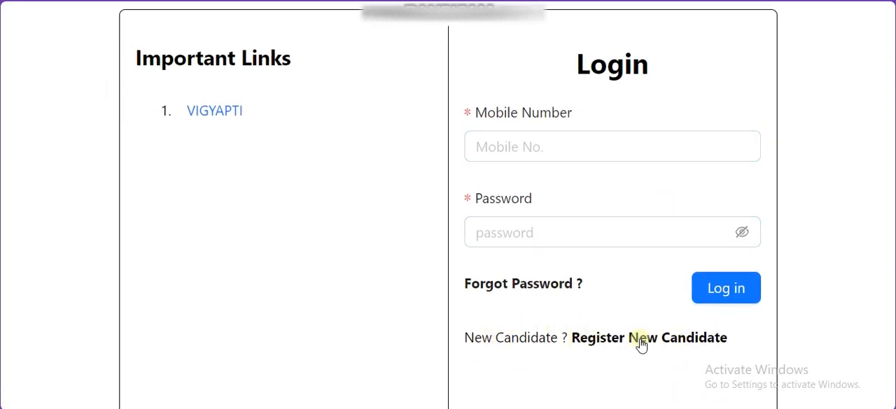
{"action": "left_click", "coordinate": [616, 339]}
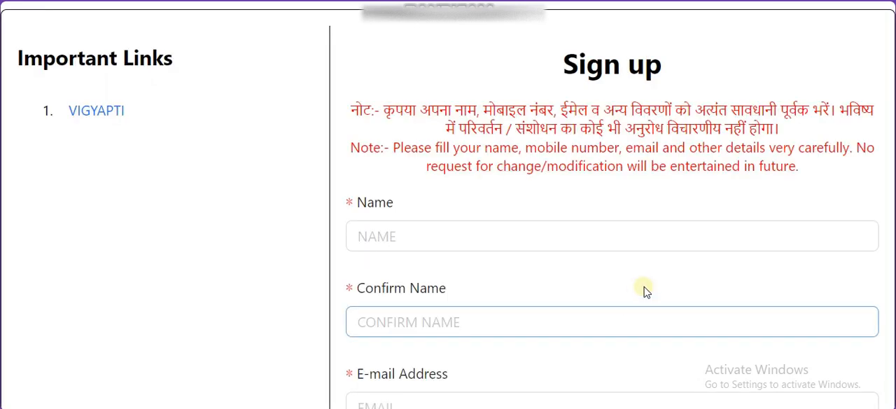
Step: Mark the Name, Confirm Name, E-mail Address and Mobile Number fields with red highlighter check marks, and leave annotation mode
{"action": "scroll", "coordinate": [600, 276], "scroll_direction": "down", "scroll_amount": 3}
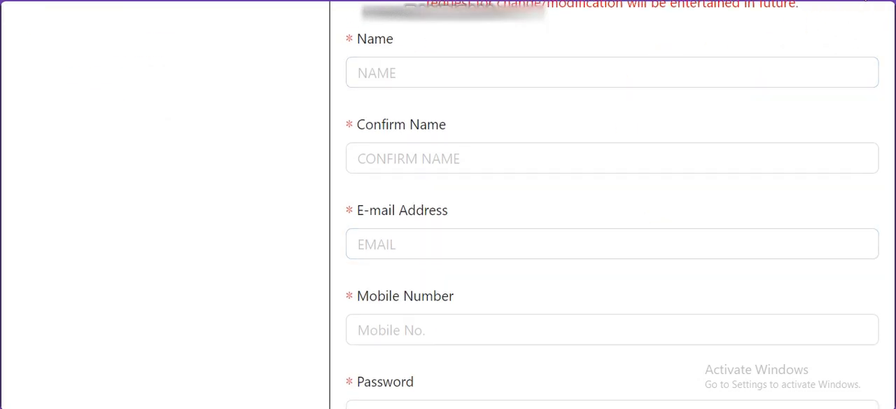
{"action": "left_click", "coordinate": [859, 0]}
{"action": "left_click_drag", "start_coordinate": [608, 92], "coordinate": [651, 68]}
{"action": "left_click_drag", "start_coordinate": [511, 170], "coordinate": [590, 146]}
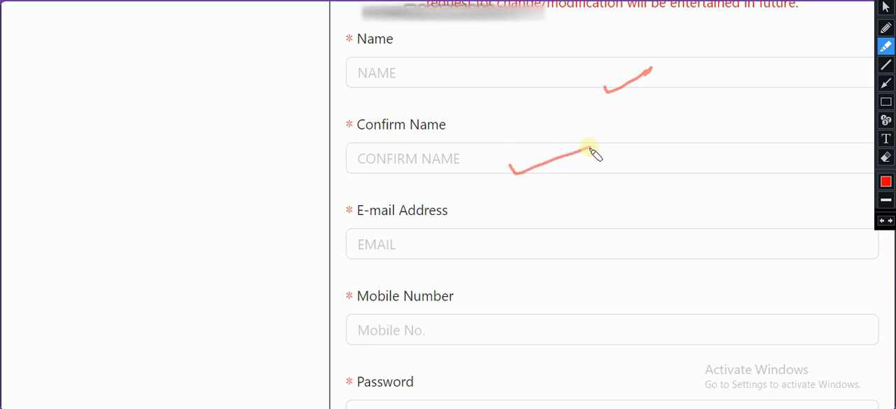
{"action": "mouse_move", "coordinate": [462, 237]}
{"action": "left_mouse_down"}
{"action": "mouse_move", "coordinate": [474, 242]}
{"action": "mouse_move", "coordinate": [514, 217]}
{"action": "left_mouse_up"}
{"action": "left_click_drag", "start_coordinate": [426, 325], "coordinate": [496, 310]}
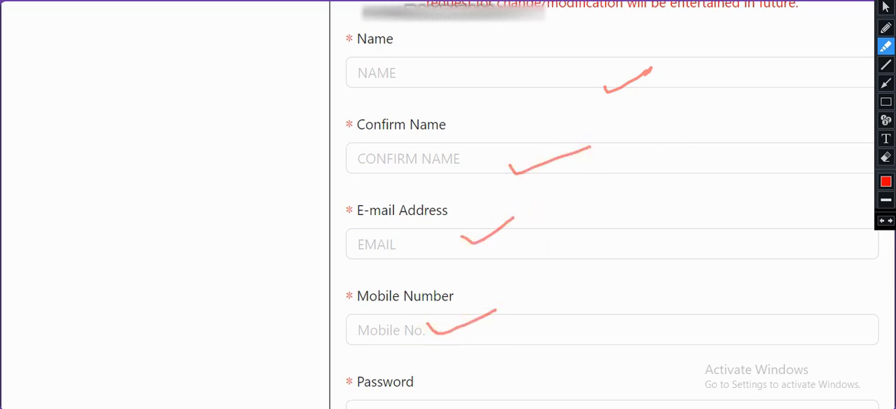
{"action": "left_click", "coordinate": [886, 8]}
Step: Write a sample password as a red text annotation over the Password field, and leave annotation mode
{"action": "scroll", "coordinate": [830, 107], "scroll_direction": "down", "scroll_amount": 3}
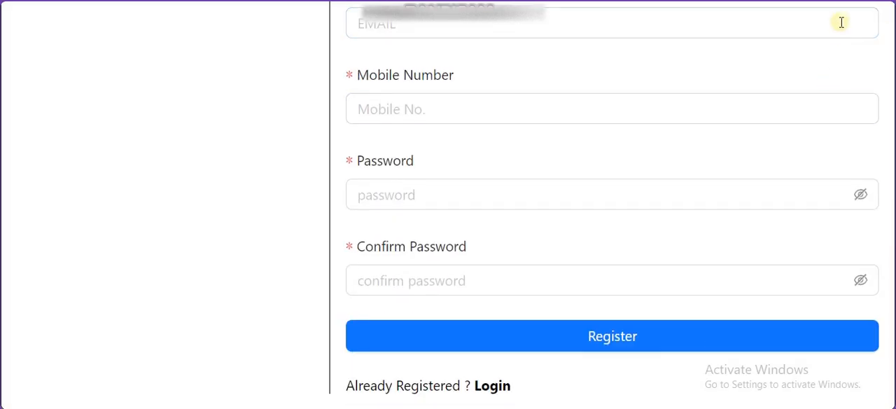
{"action": "left_click", "coordinate": [885, 138]}
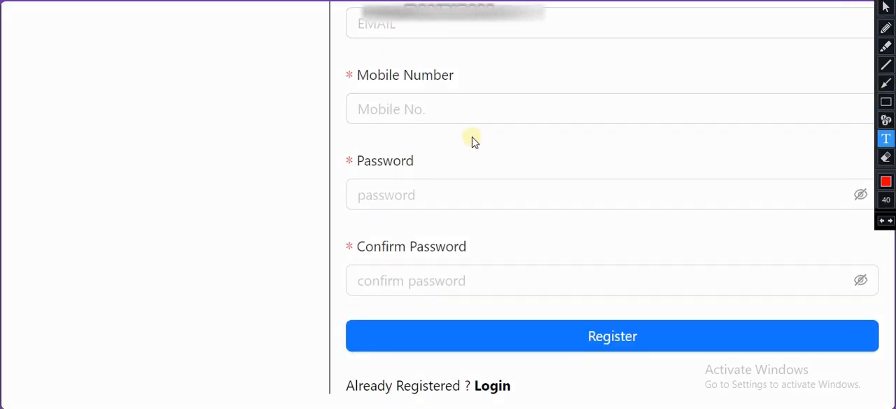
{"action": "left_click", "coordinate": [389, 135]}
{"action": "type", "text": "Exam"}
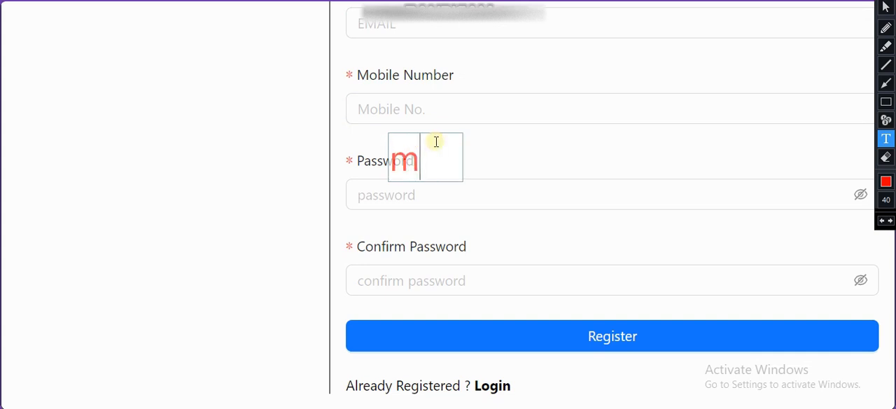
{"action": "type", "text": "1"}
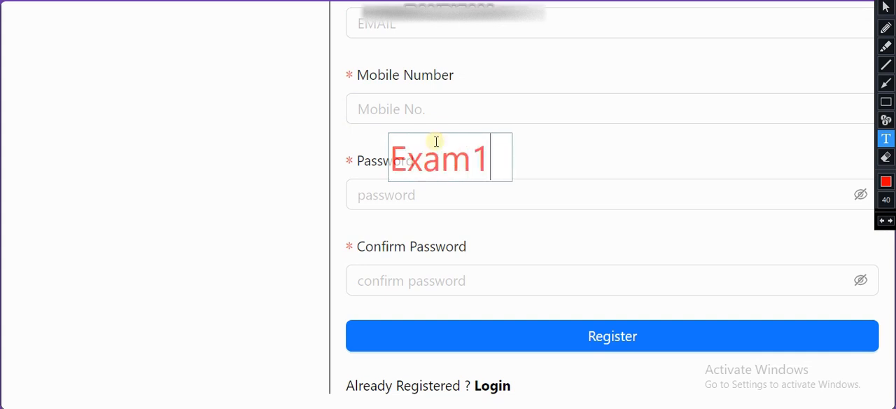
{"action": "type", "text": "2@"}
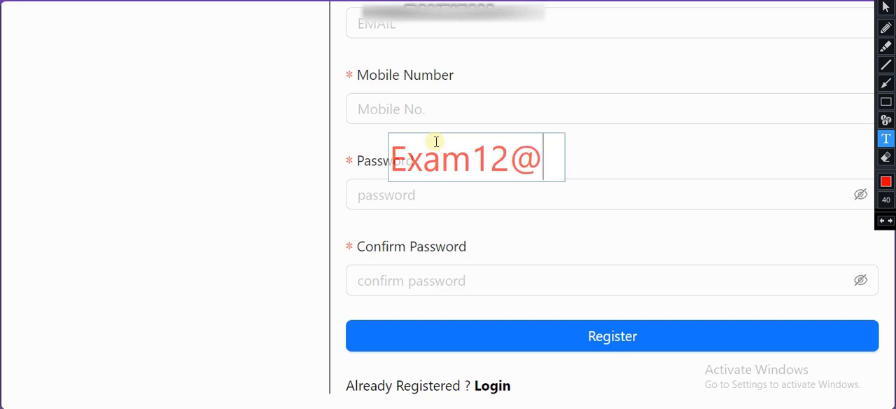
{"action": "type", "text": "#$"}
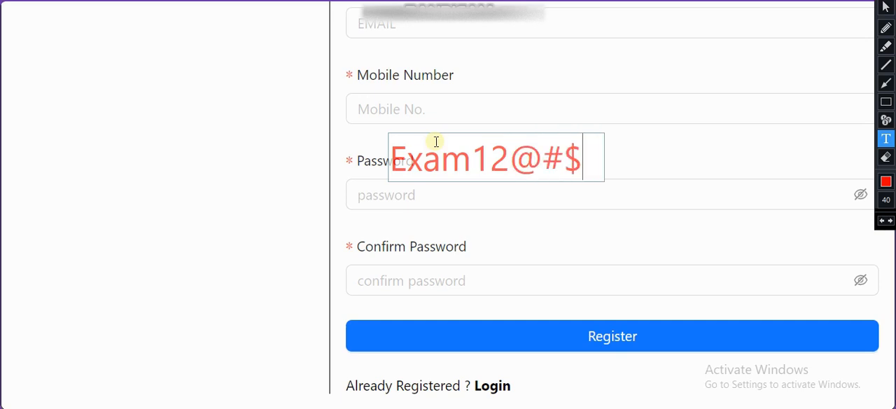
{"action": "type", "text": "%&*"}
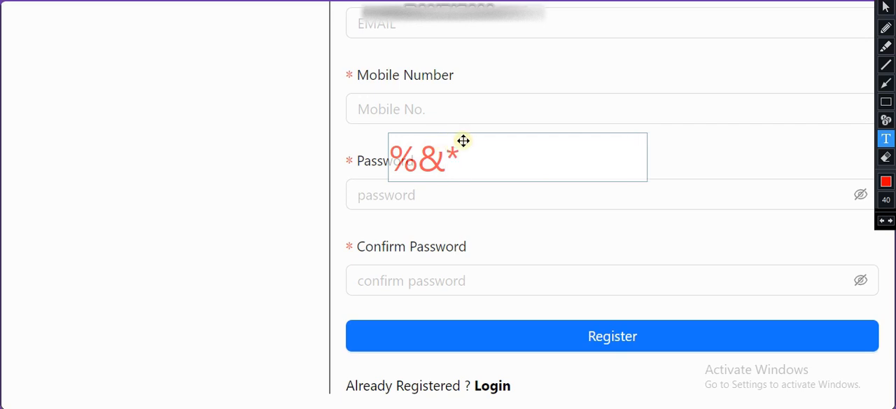
{"action": "left_click", "coordinate": [636, 103]}
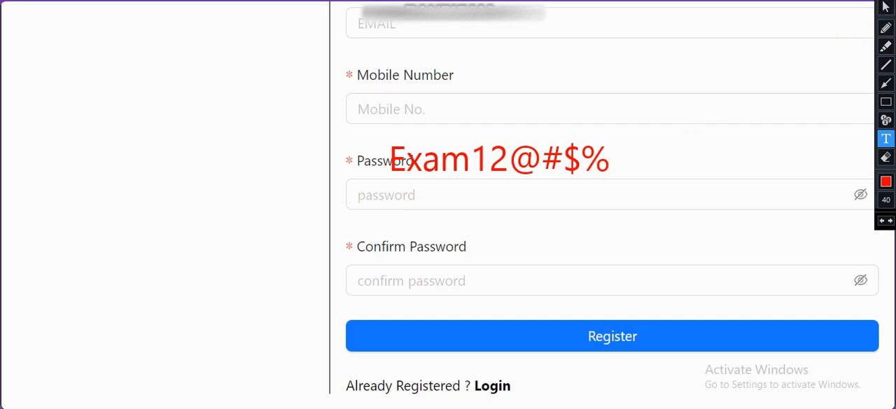
{"action": "left_click", "coordinate": [887, 7]}
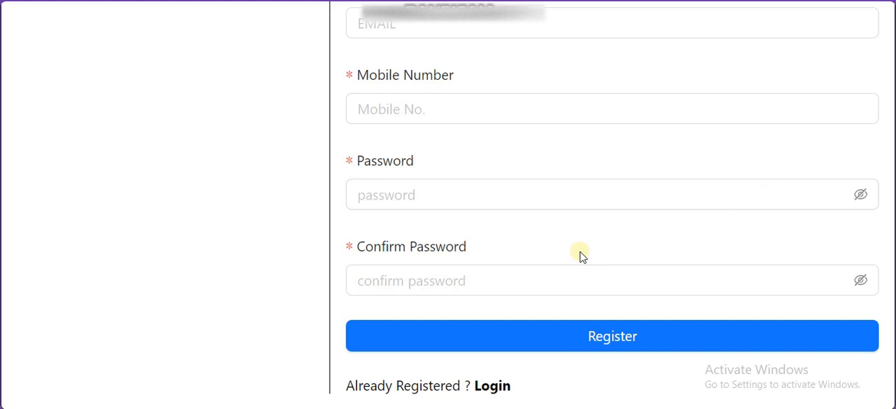
Step: Switch from the sign-up form to the candidate login form and point out its Mobile Number and Password fields
{"action": "left_click", "coordinate": [607, 337]}
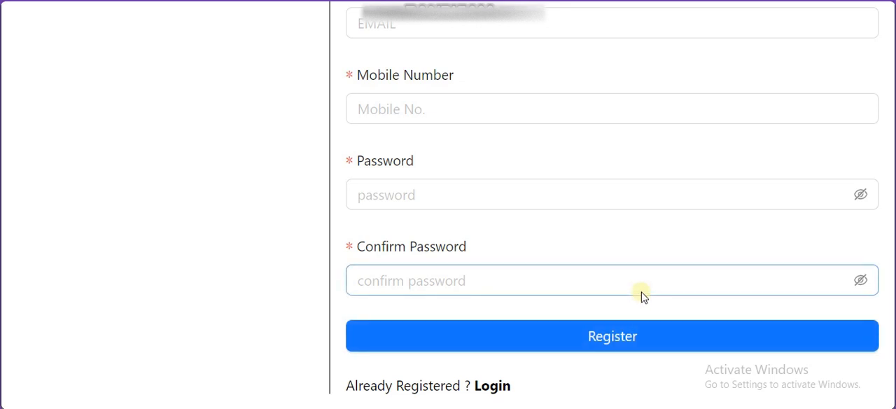
{"action": "left_click", "coordinate": [480, 387]}
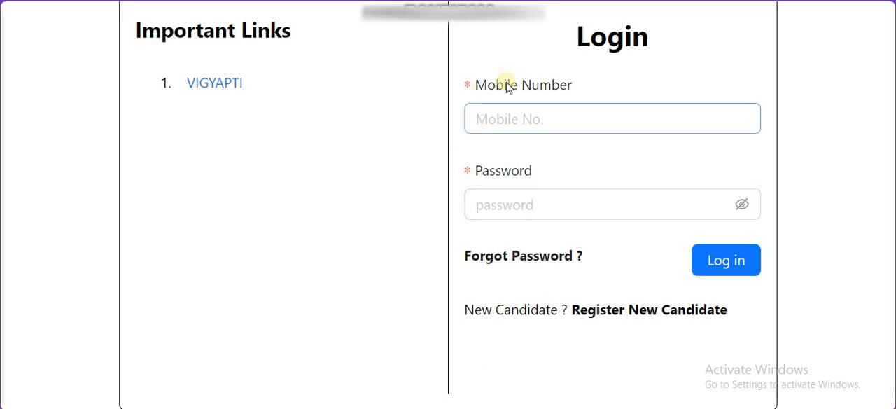
{"action": "left_click_drag", "start_coordinate": [507, 84], "coordinate": [549, 119]}
{"action": "left_click_drag", "start_coordinate": [501, 172], "coordinate": [546, 170]}
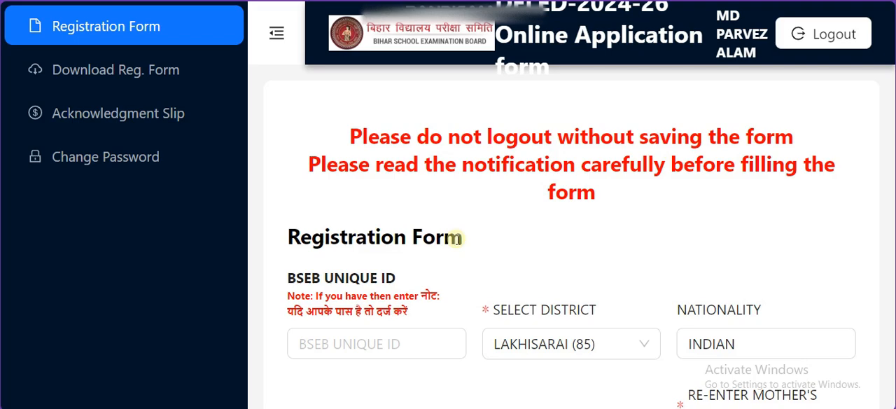
Step: Look through the district options in the registration form down to OTHER STATE (99), and close the list
{"action": "scroll", "coordinate": [455, 239], "scroll_direction": "down", "scroll_amount": 3}
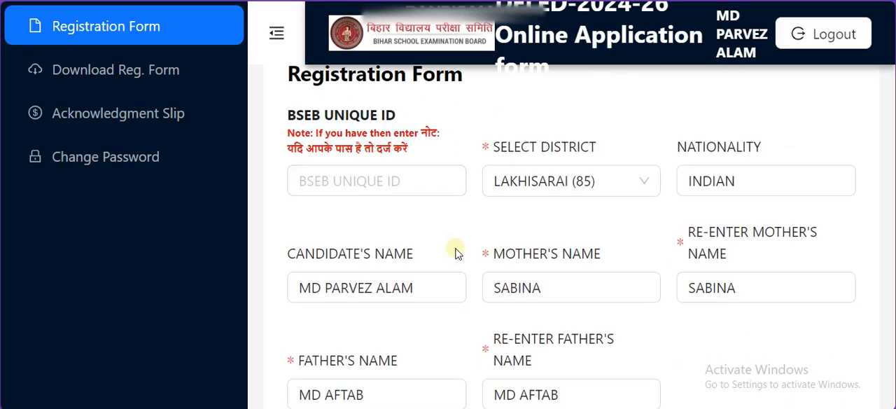
{"action": "left_click_drag", "start_coordinate": [514, 144], "coordinate": [617, 149]}
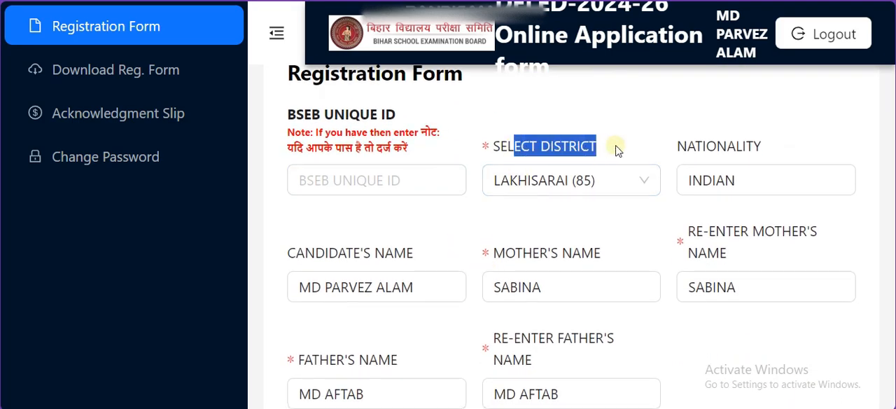
{"action": "left_click", "coordinate": [606, 179]}
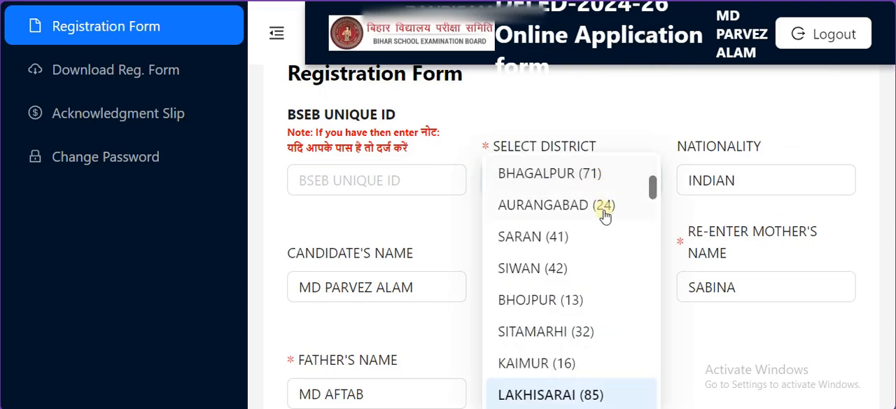
{"action": "scroll", "coordinate": [605, 213], "scroll_direction": "down", "scroll_amount": 5}
{"action": "scroll", "coordinate": [603, 220], "scroll_direction": "down", "scroll_amount": 3}
{"action": "scroll", "coordinate": [602, 223], "scroll_direction": "down", "scroll_amount": 5}
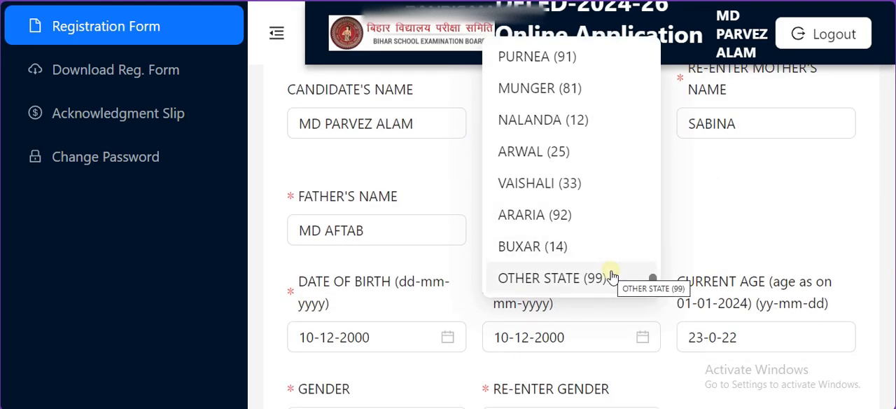
{"action": "left_click", "coordinate": [686, 229]}
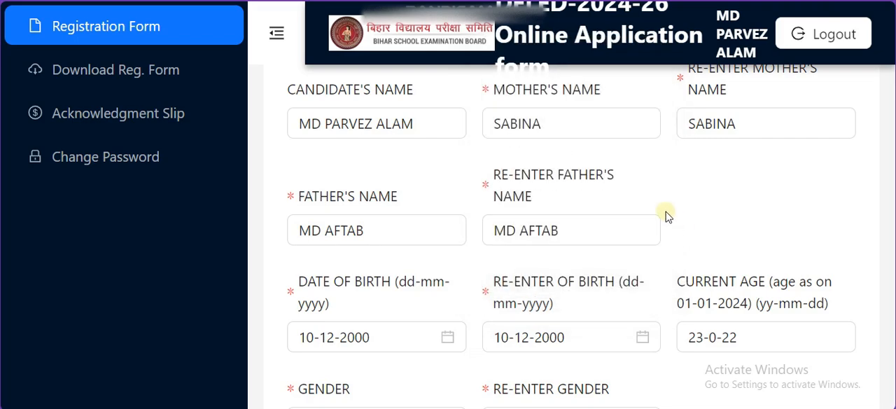
{"action": "scroll", "coordinate": [665, 217], "scroll_direction": "up", "scroll_amount": 3}
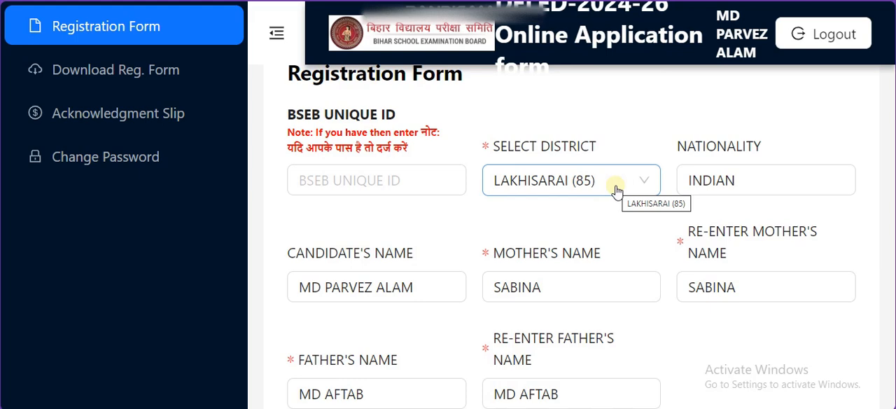
Step: Review the nationality field and the mother's and father's name fields together with their re-entry fields
{"action": "left_click_drag", "start_coordinate": [695, 146], "coordinate": [795, 161]}
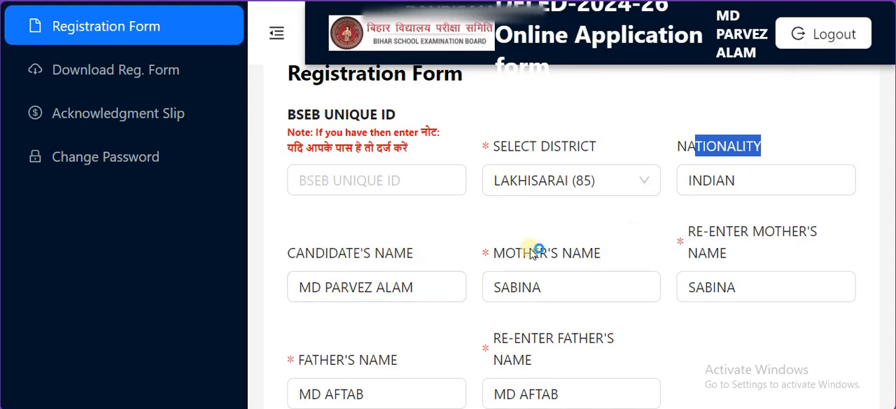
{"action": "left_click_drag", "start_coordinate": [517, 253], "coordinate": [606, 257]}
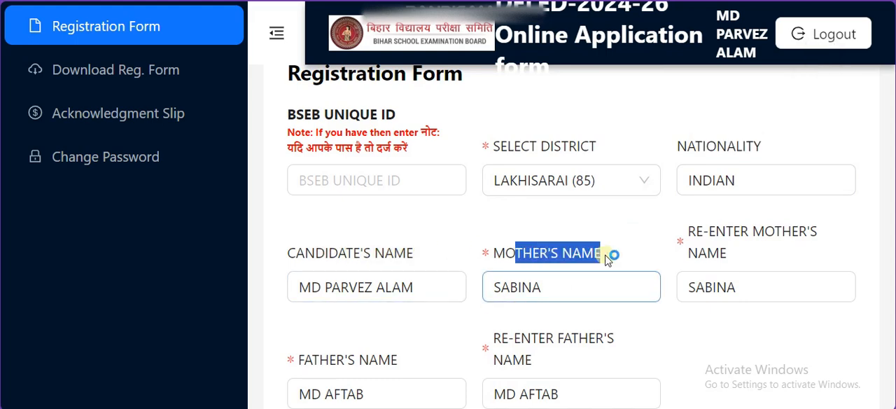
{"action": "left_click_drag", "start_coordinate": [732, 256], "coordinate": [704, 236]}
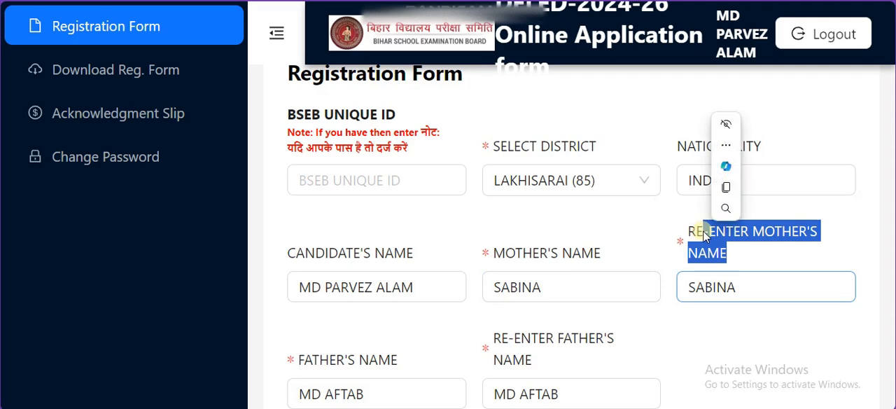
{"action": "scroll", "coordinate": [498, 198], "scroll_direction": "down", "scroll_amount": 2}
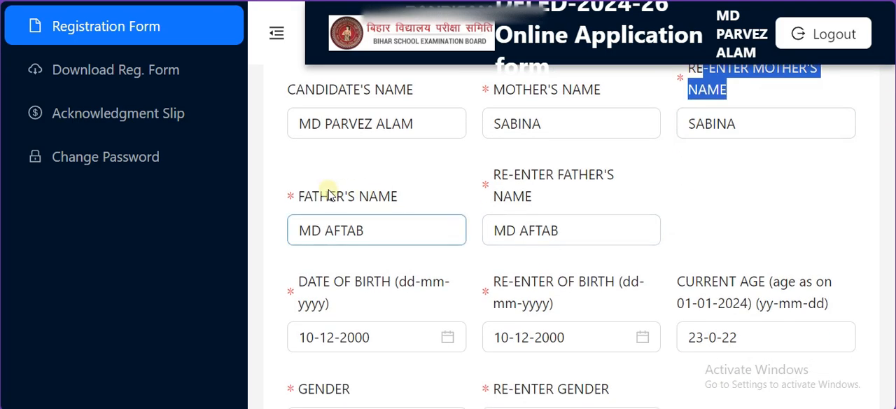
{"action": "left_click_drag", "start_coordinate": [329, 195], "coordinate": [425, 200]}
{"action": "left_click_drag", "start_coordinate": [532, 199], "coordinate": [516, 179]}
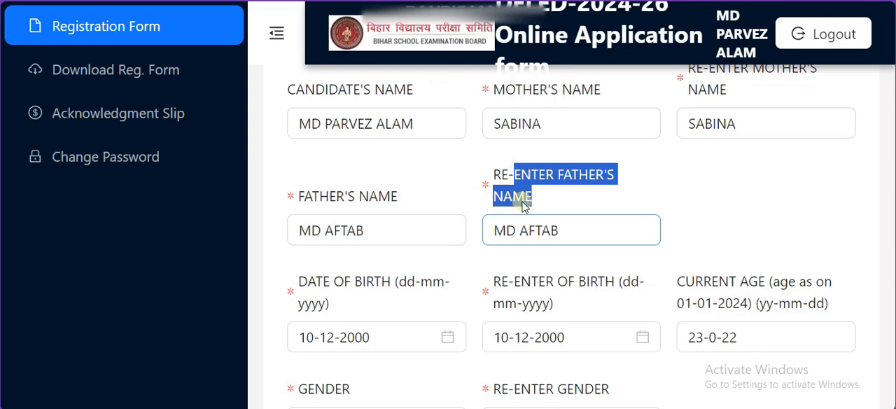
Step: Review the date of birth field, its re-entry field with the calendar, and the current age field
{"action": "scroll", "coordinate": [318, 124], "scroll_direction": "down", "scroll_amount": 2}
{"action": "left_click_drag", "start_coordinate": [319, 124], "coordinate": [350, 152]}
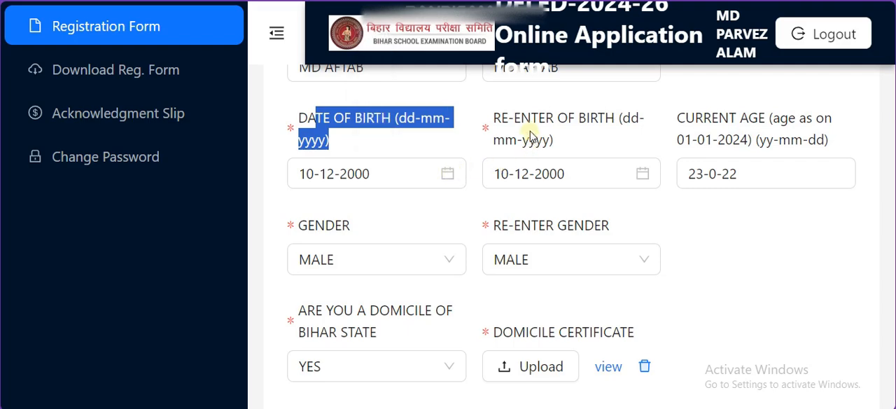
{"action": "left_click_drag", "start_coordinate": [520, 118], "coordinate": [651, 125]}
{"action": "left_click", "coordinate": [651, 126]}
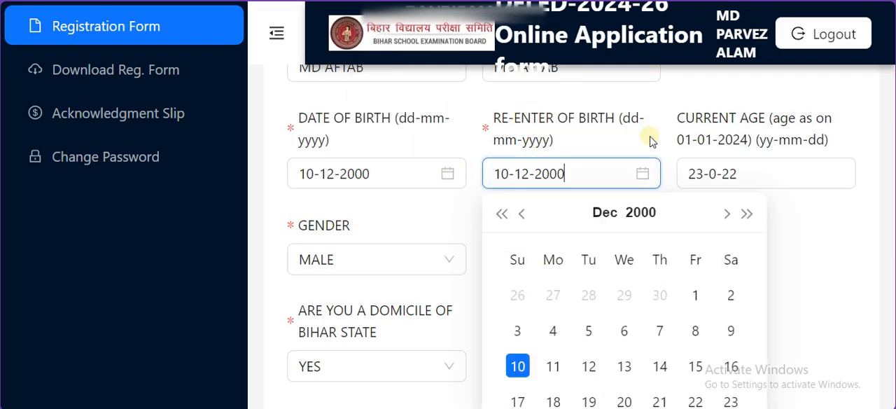
{"action": "left_click", "coordinate": [863, 244]}
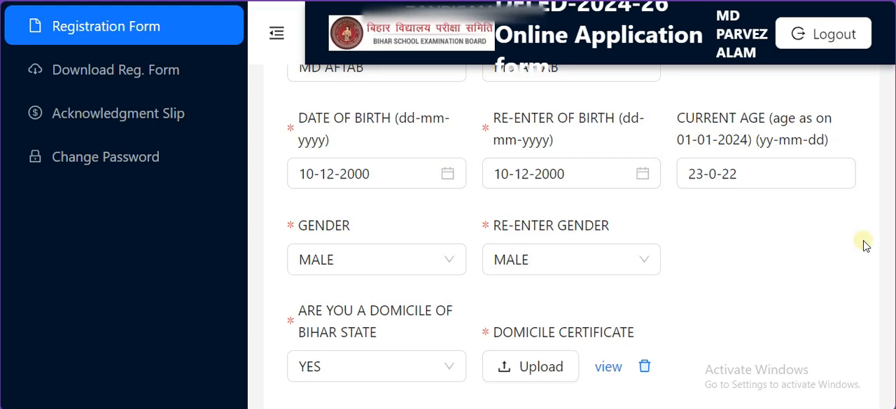
{"action": "left_click_drag", "start_coordinate": [678, 120], "coordinate": [815, 150]}
Step: Check the available options of the gender field and close the list
{"action": "left_click_drag", "start_coordinate": [292, 224], "coordinate": [390, 226]}
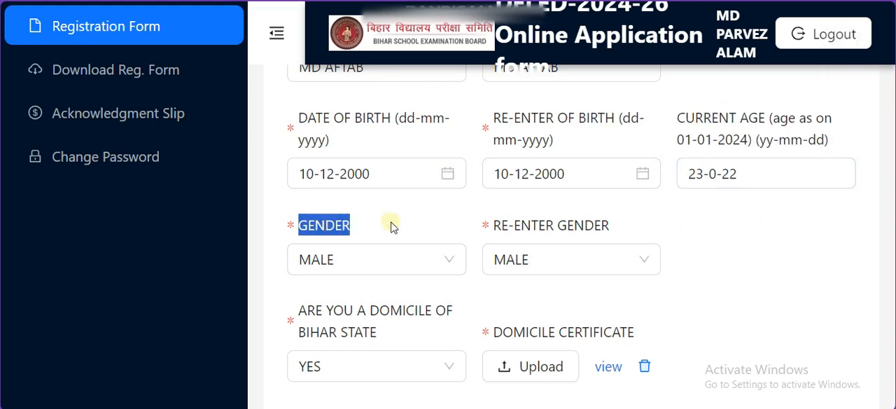
{"action": "left_click", "coordinate": [440, 262]}
{"action": "left_click", "coordinate": [690, 261]}
Step: Check the answer options for the Bihar state domicile question and review the domicile certificate upload field
{"action": "scroll", "coordinate": [690, 262], "scroll_direction": "down", "scroll_amount": 3}
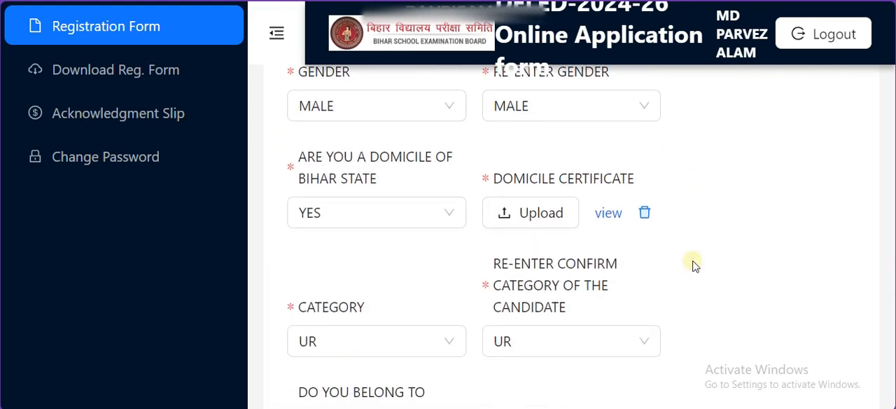
{"action": "left_click_drag", "start_coordinate": [369, 157], "coordinate": [420, 168]}
{"action": "left_click", "coordinate": [424, 214]}
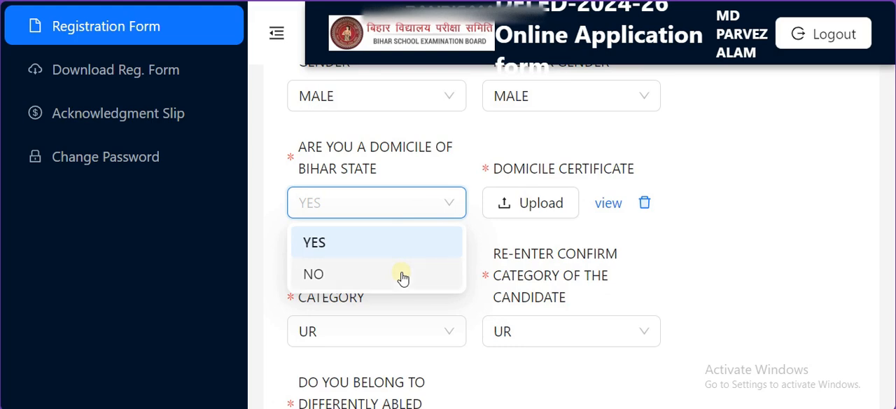
{"action": "left_click", "coordinate": [526, 132]}
{"action": "left_click_drag", "start_coordinate": [502, 177], "coordinate": [627, 172]}
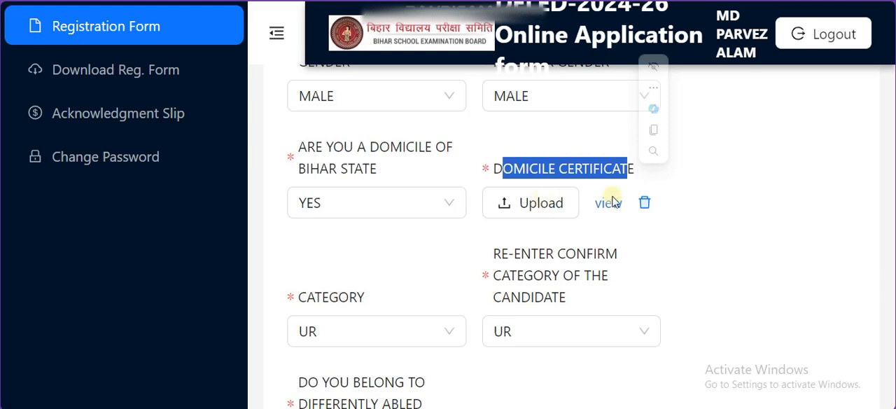
{"action": "left_click", "coordinate": [781, 233]}
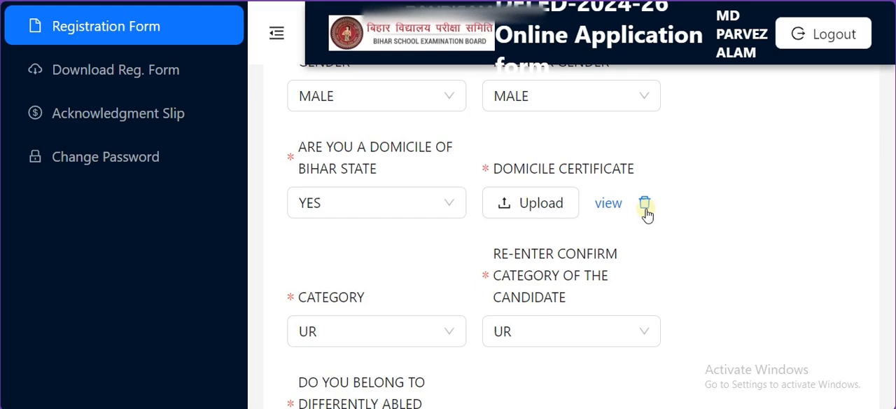
Step: Examine the available options of the candidate's category field, from UR to ST, and close the list
{"action": "scroll", "coordinate": [646, 214], "scroll_direction": "down", "scroll_amount": 2}
{"action": "left_click_drag", "start_coordinate": [328, 135], "coordinate": [376, 144]}
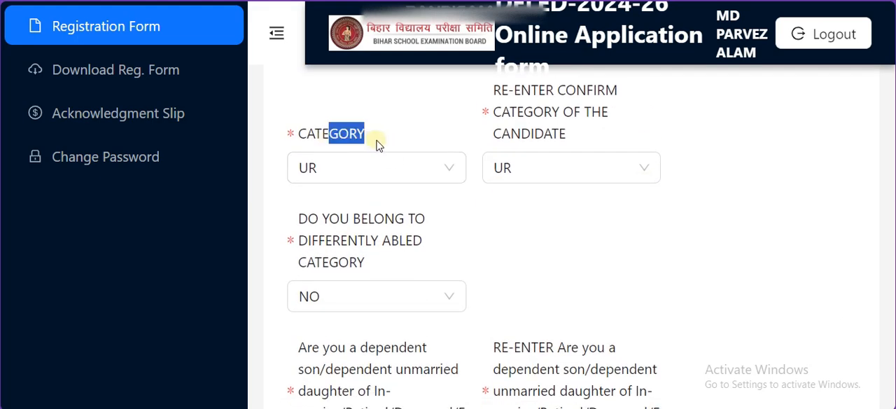
{"action": "left_click", "coordinate": [432, 173]}
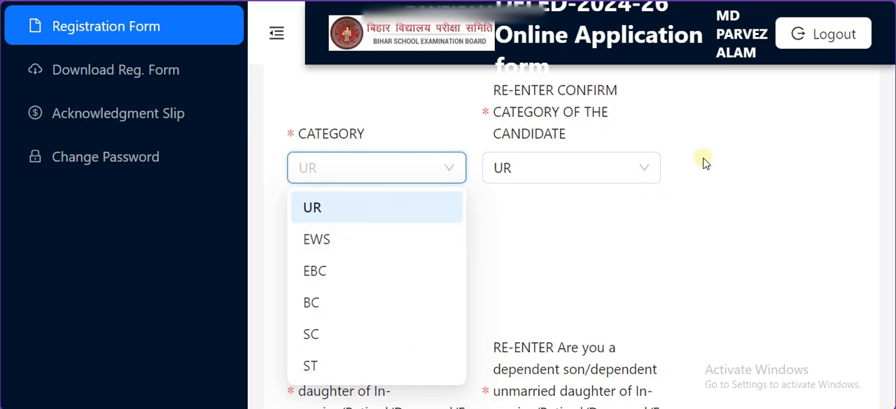
{"action": "left_click", "coordinate": [714, 156]}
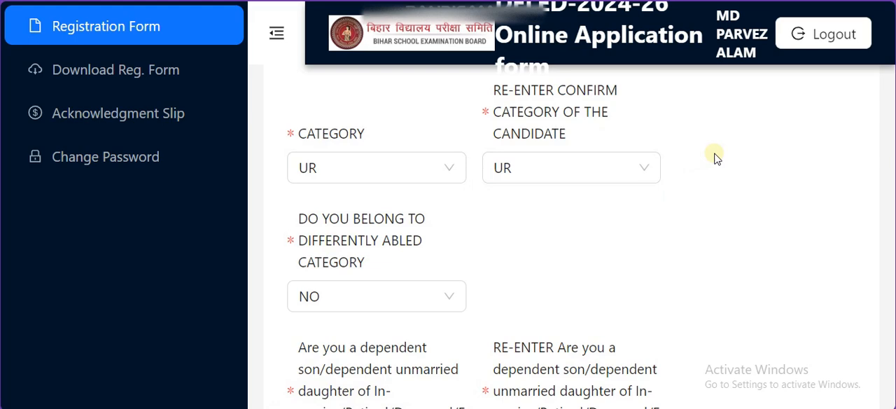
{"action": "left_click", "coordinate": [433, 179]}
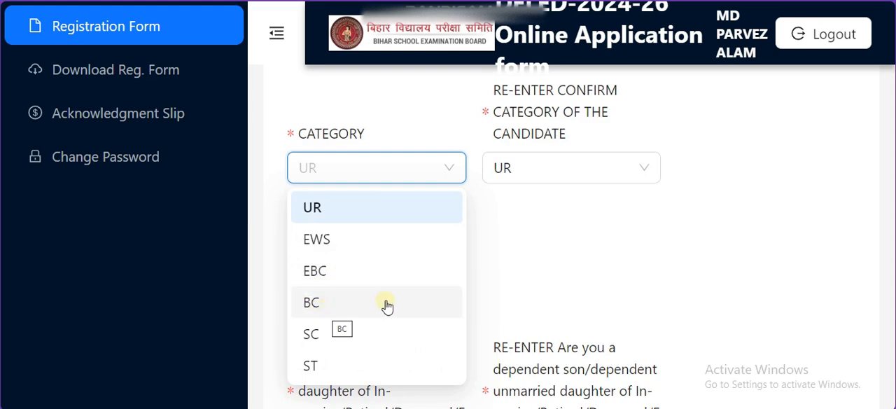
{"action": "left_click", "coordinate": [548, 265]}
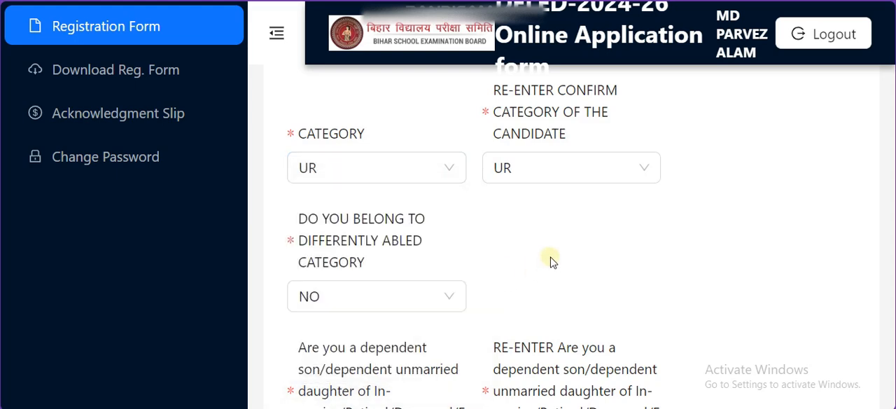
{"action": "left_click", "coordinate": [417, 172]}
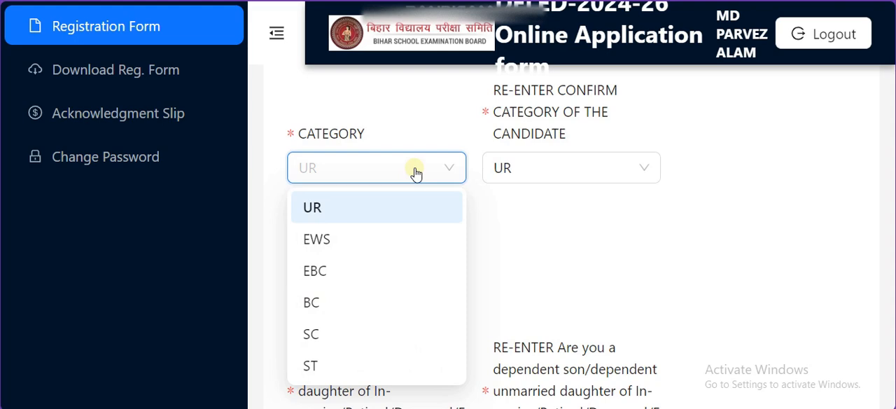
{"action": "left_click", "coordinate": [607, 271]}
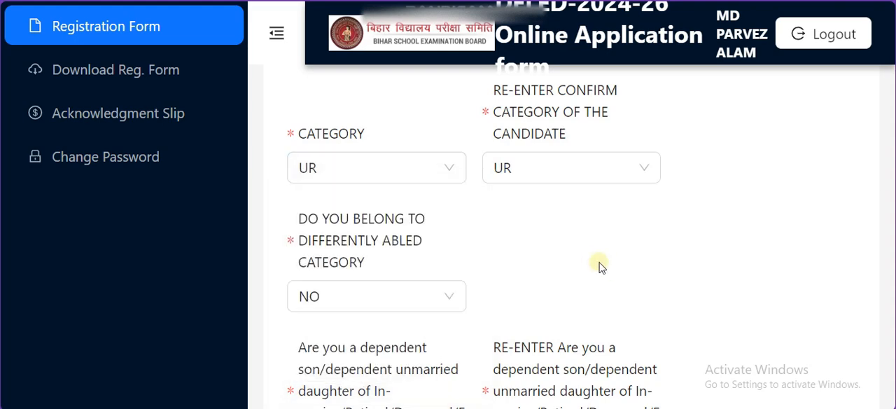
Step: Set the differently abled question to YES and look through the disability types offered
{"action": "left_click_drag", "start_coordinate": [329, 214], "coordinate": [408, 263]}
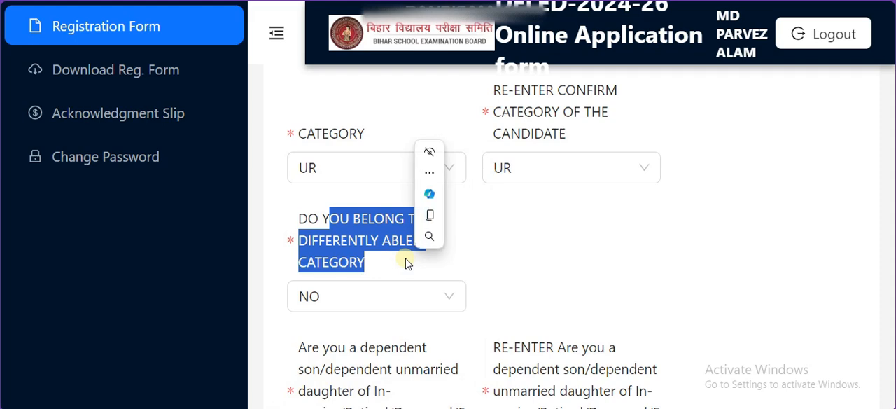
{"action": "left_click", "coordinate": [622, 288]}
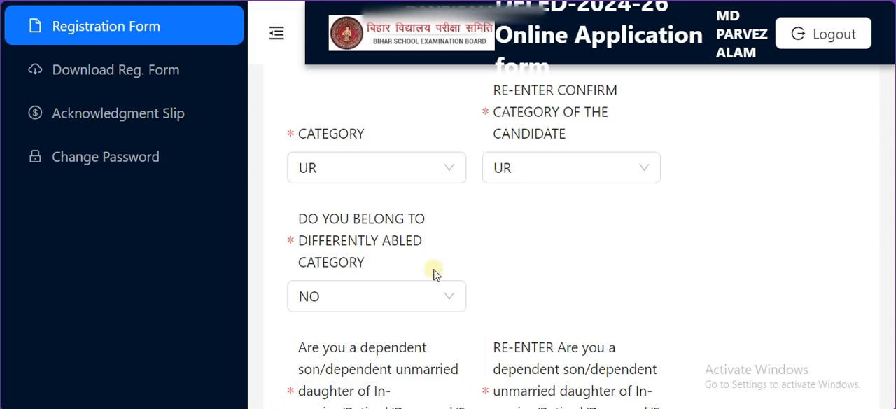
{"action": "left_click", "coordinate": [424, 296]}
{"action": "left_click", "coordinate": [387, 336]}
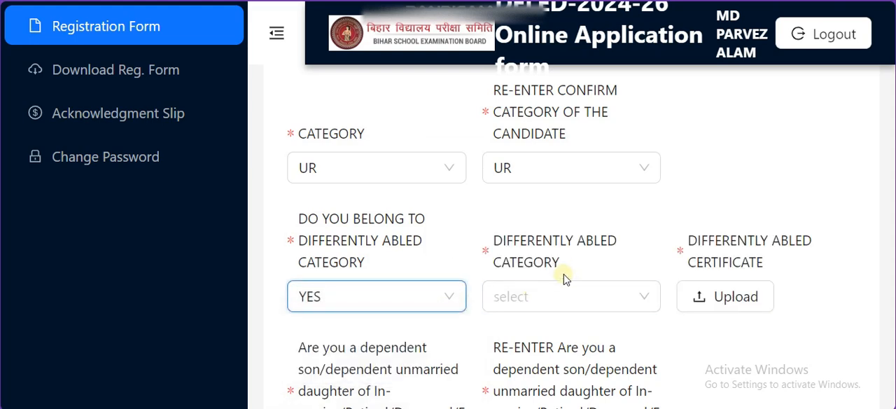
{"action": "left_click", "coordinate": [570, 301]}
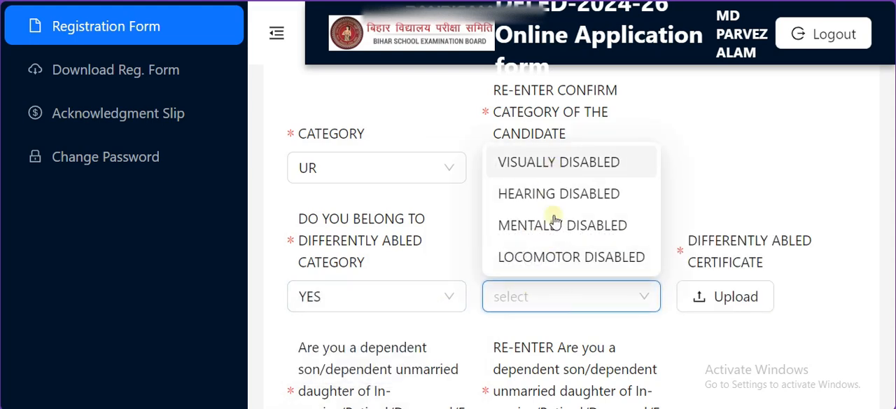
{"action": "left_click", "coordinate": [669, 329]}
Step: Try the MENTALLY DISABLED type with its certificate field, and return the differently abled question to NO
{"action": "left_click", "coordinate": [582, 296]}
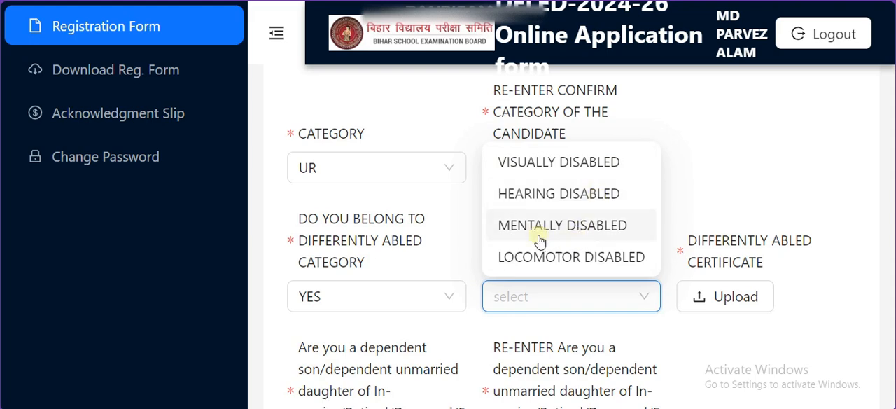
{"action": "left_click", "coordinate": [630, 237]}
{"action": "left_click", "coordinate": [566, 292]}
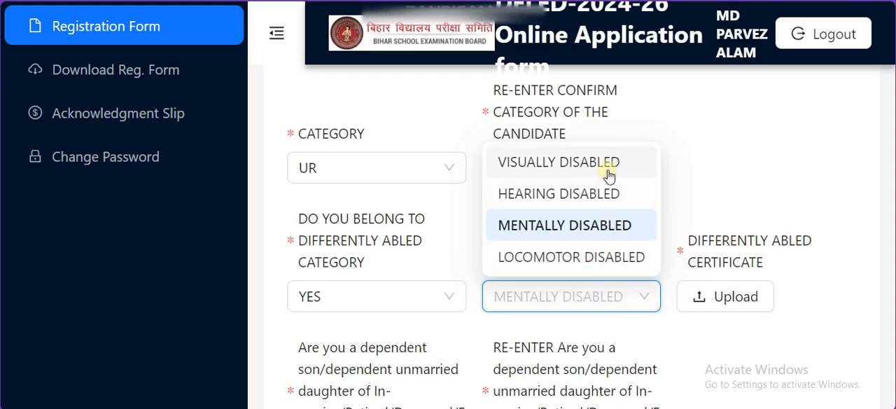
{"action": "left_click", "coordinate": [723, 164]}
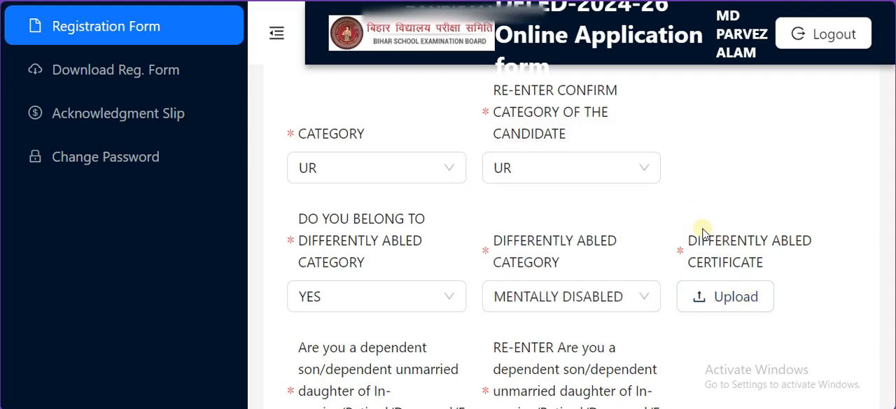
{"action": "left_click_drag", "start_coordinate": [710, 230], "coordinate": [784, 268]}
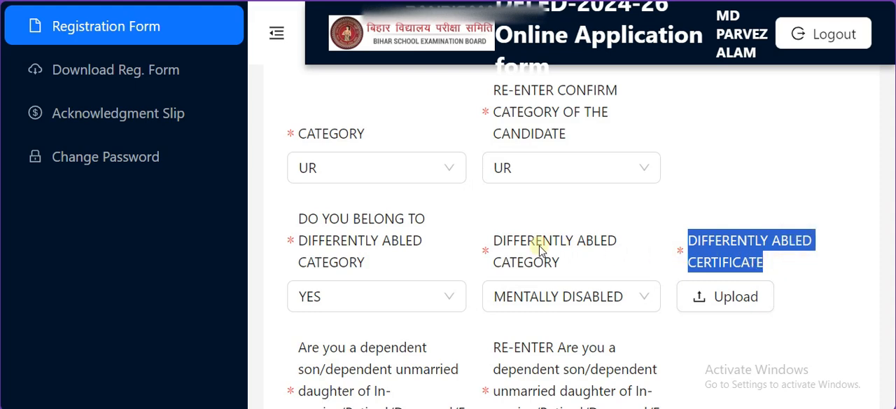
{"action": "left_click", "coordinate": [437, 297]}
{"action": "left_click", "coordinate": [329, 369]}
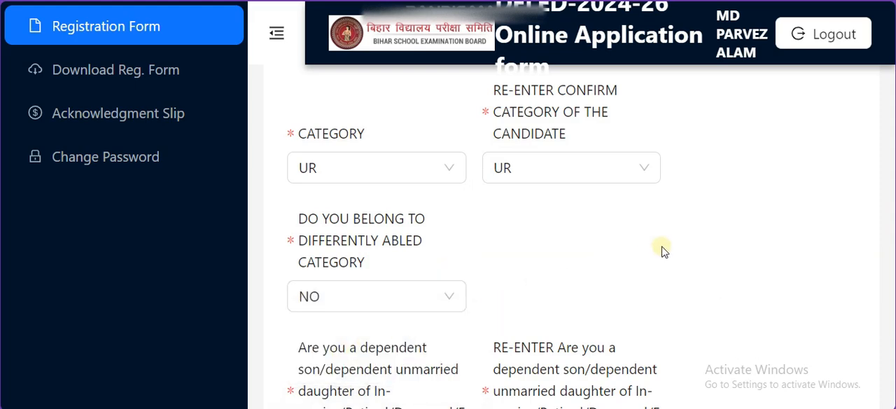
Step: Review the questions about being a dependent of defense personnel and having studied Urdu at 10+2 level
{"action": "scroll", "coordinate": [662, 248], "scroll_direction": "down", "scroll_amount": 2}
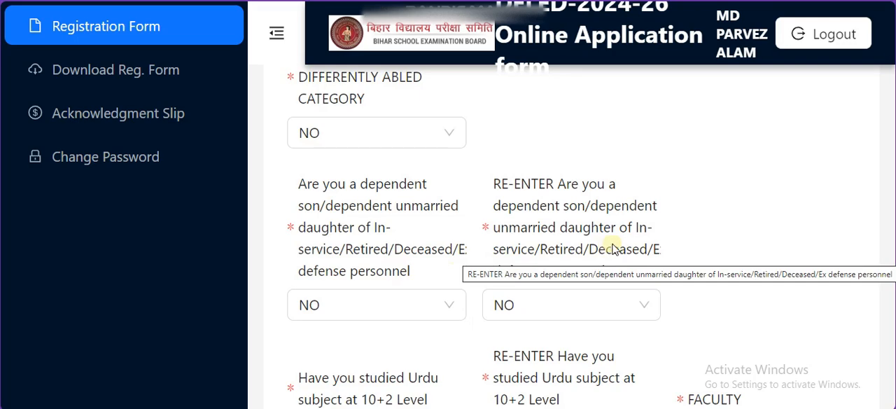
{"action": "scroll", "coordinate": [613, 244], "scroll_direction": "down", "scroll_amount": 2}
{"action": "left_click_drag", "start_coordinate": [378, 213], "coordinate": [443, 242]}
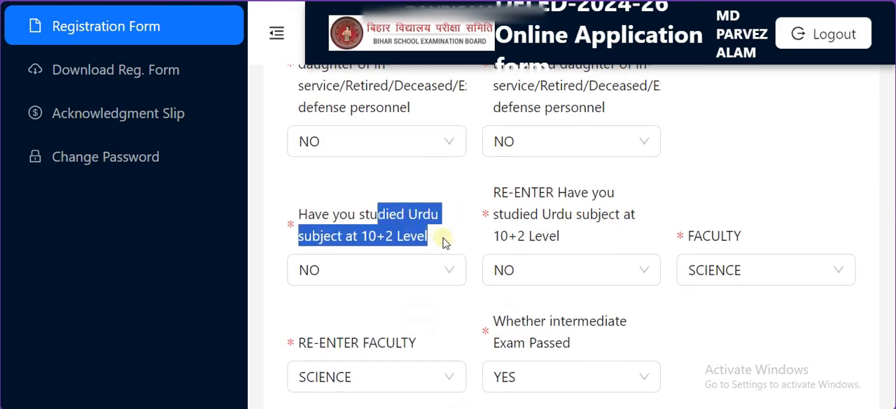
{"action": "left_click", "coordinate": [441, 243]}
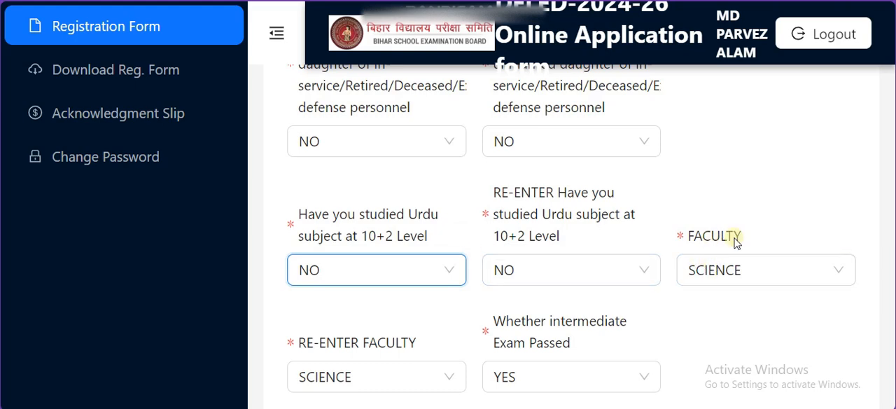
Step: Check the available options of the faculty field and close the list
{"action": "left_click_drag", "start_coordinate": [710, 239], "coordinate": [753, 243]}
{"action": "left_click", "coordinate": [774, 261]}
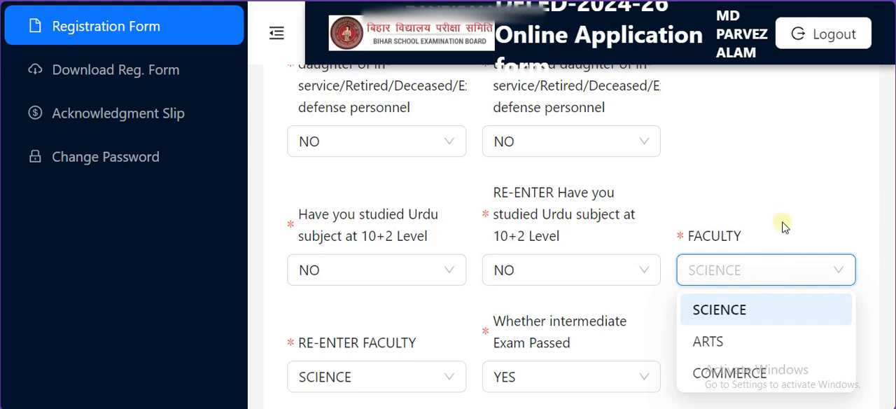
{"action": "left_click", "coordinate": [735, 206]}
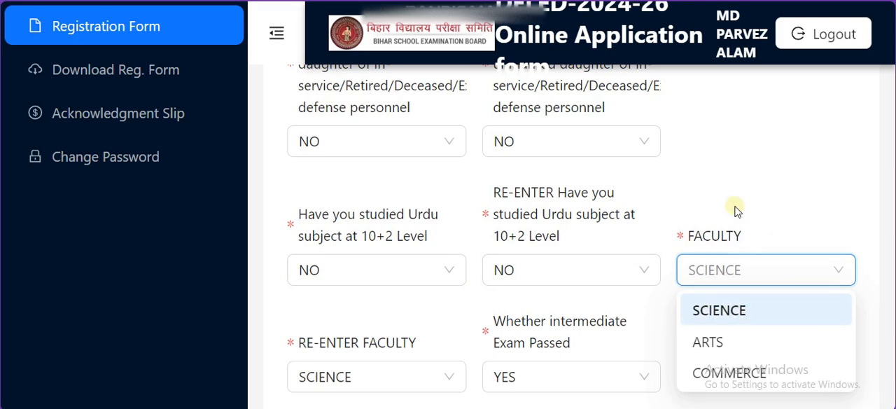
Step: Check the answer options for whether the intermediate exam is passed, and close the list
{"action": "scroll", "coordinate": [729, 215], "scroll_direction": "down", "scroll_amount": 1}
{"action": "scroll", "coordinate": [630, 224], "scroll_direction": "down", "scroll_amount": 3}
{"action": "left_click_drag", "start_coordinate": [573, 180], "coordinate": [516, 160]}
{"action": "left_click", "coordinate": [626, 194]}
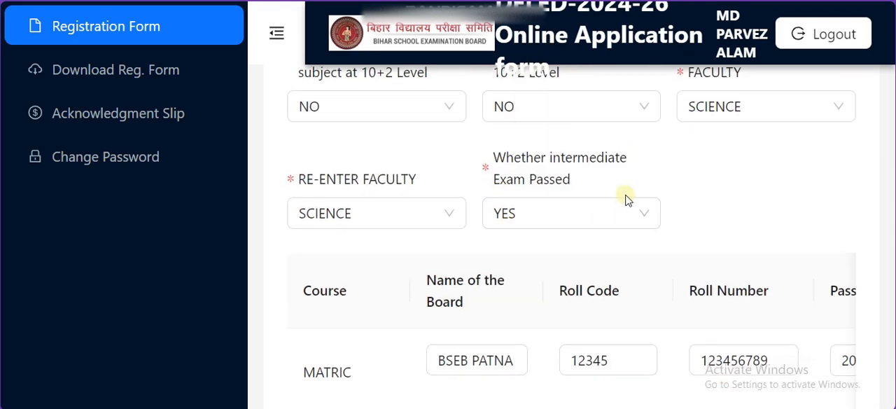
{"action": "left_click", "coordinate": [584, 214]}
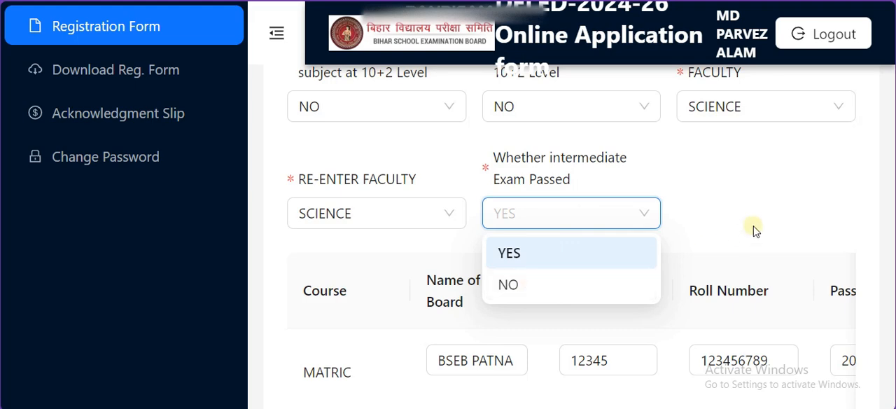
{"action": "left_click", "coordinate": [728, 233]}
Step: Review the Matric and Intermediate rows of the qualification table from board name through marks obtained and percentage
{"action": "scroll", "coordinate": [726, 231], "scroll_direction": "down", "scroll_amount": 2}
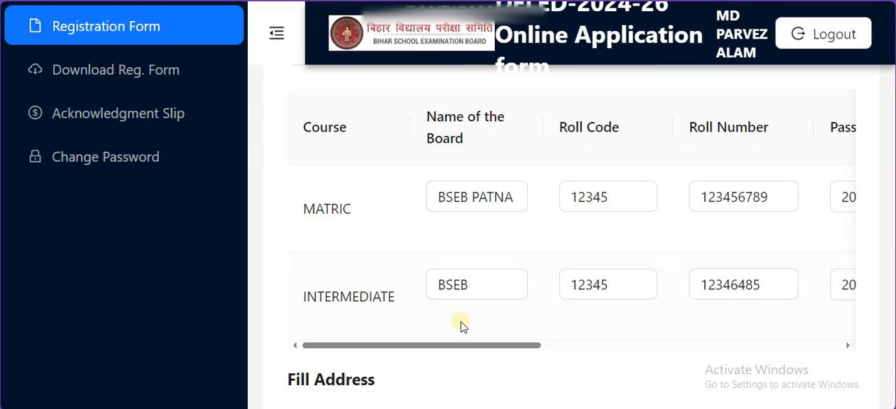
{"action": "left_click_drag", "start_coordinate": [532, 345], "coordinate": [683, 345]}
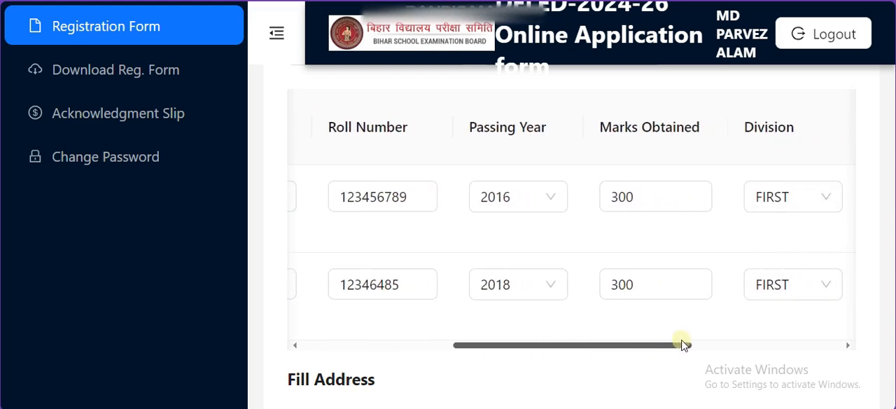
{"action": "left_click_drag", "start_coordinate": [683, 345], "coordinate": [707, 317]}
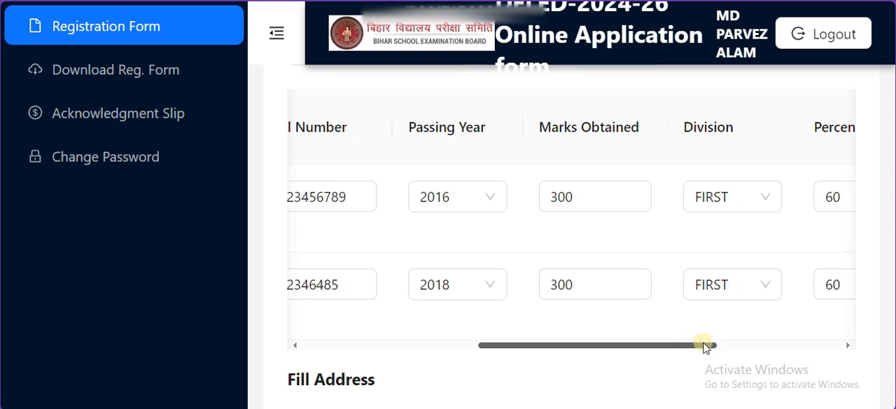
{"action": "left_click_drag", "start_coordinate": [705, 348], "coordinate": [763, 345]}
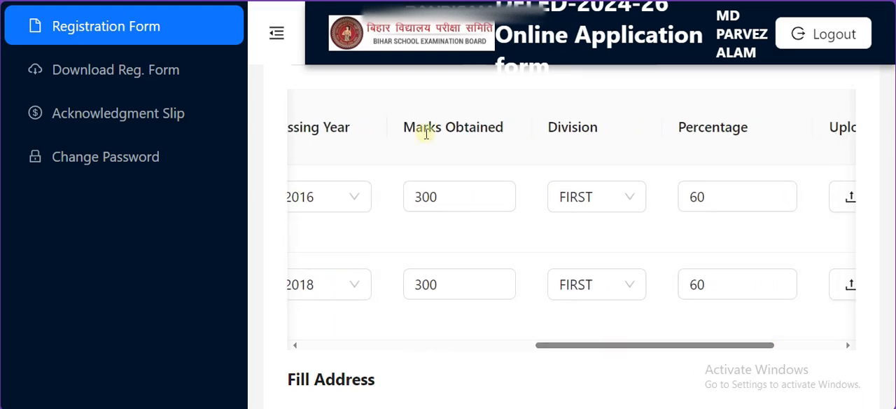
{"action": "left_click_drag", "start_coordinate": [424, 130], "coordinate": [509, 144]}
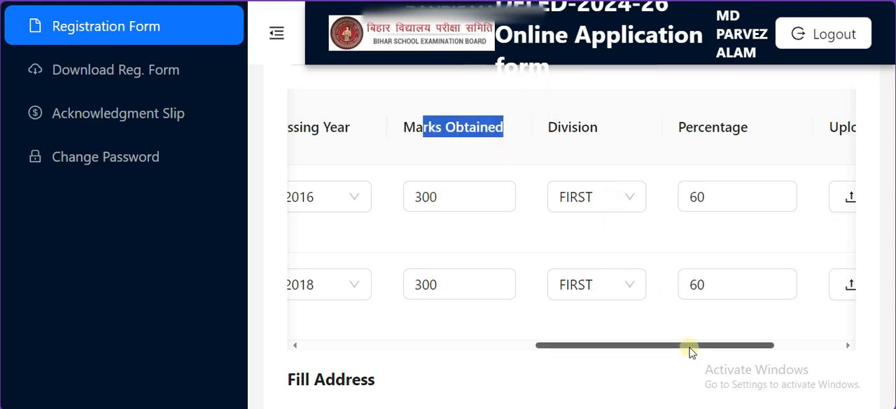
Step: Review the document upload column of the qualification table and return to the table's first columns
{"action": "left_click_drag", "start_coordinate": [688, 348], "coordinate": [782, 350]}
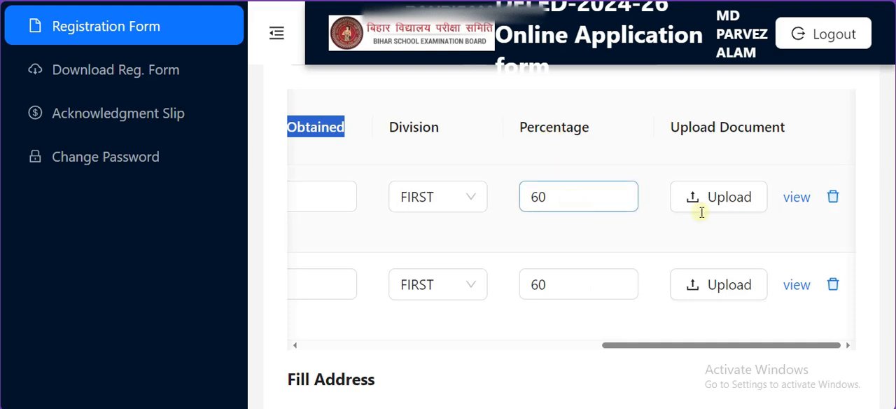
{"action": "left_click_drag", "start_coordinate": [778, 130], "coordinate": [708, 126]}
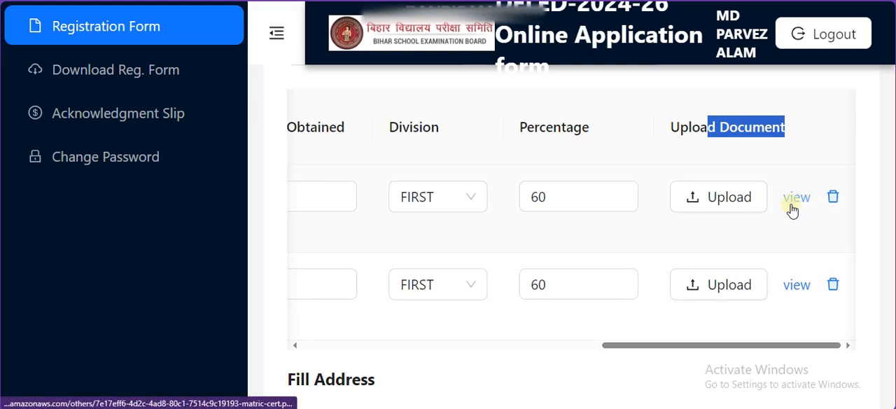
{"action": "left_click_drag", "start_coordinate": [764, 346], "coordinate": [400, 300]}
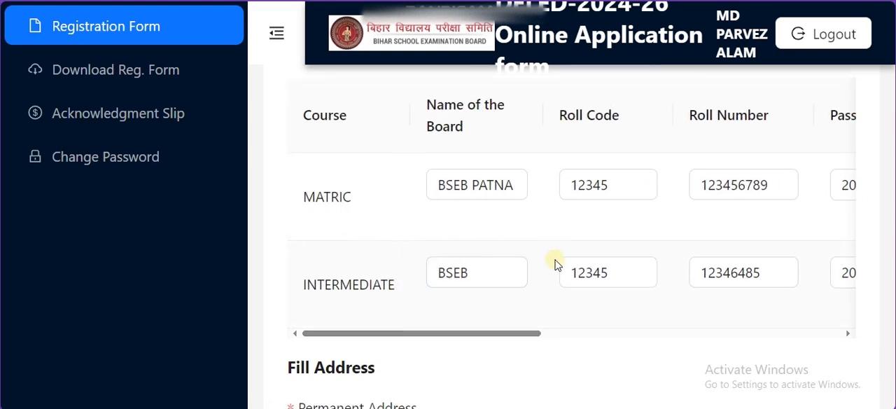
Step: Mark the permanent address, district, state and pin code fields with red highlighter strokes, noting "V, w, Po, ps" beside the address
{"action": "scroll", "coordinate": [554, 258], "scroll_direction": "down", "scroll_amount": 2}
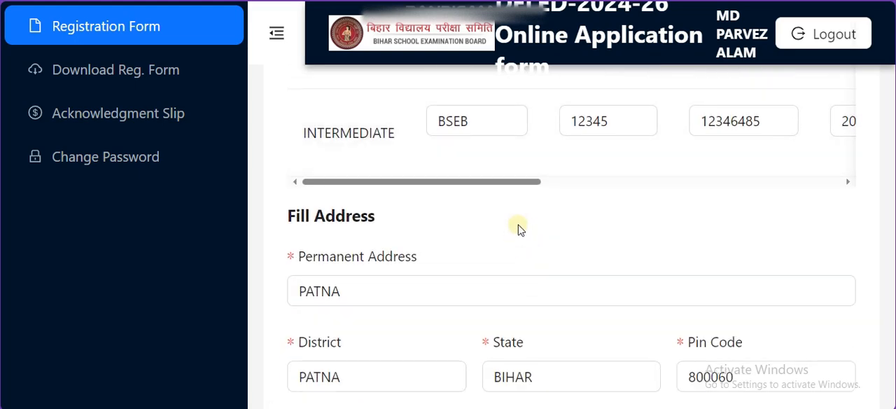
{"action": "scroll", "coordinate": [511, 203], "scroll_direction": "down", "scroll_amount": 2}
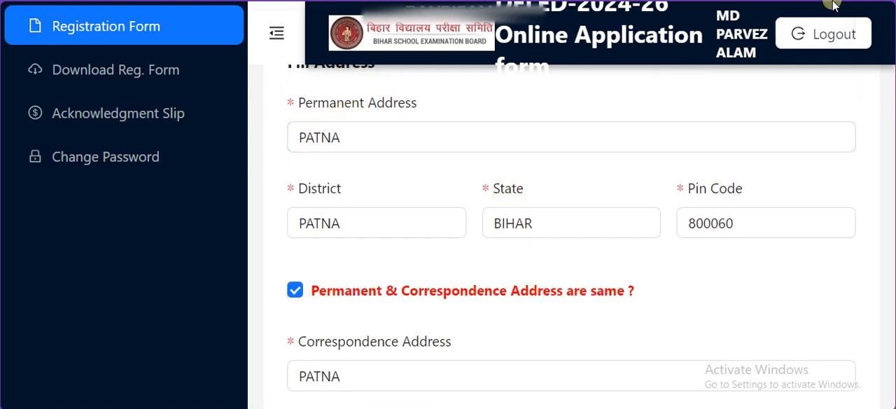
{"action": "left_click", "coordinate": [859, 2]}
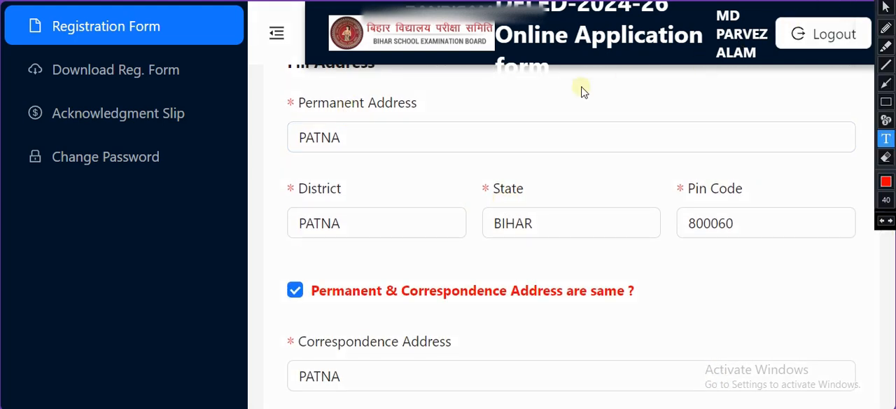
{"action": "left_click", "coordinate": [885, 45]}
{"action": "mouse_move", "coordinate": [471, 132]}
{"action": "left_mouse_down"}
{"action": "mouse_move", "coordinate": [506, 134]}
{"action": "mouse_move", "coordinate": [520, 161]}
{"action": "mouse_move", "coordinate": [544, 128]}
{"action": "mouse_move", "coordinate": [566, 145]}
{"action": "mouse_move", "coordinate": [571, 114]}
{"action": "mouse_move", "coordinate": [610, 116]}
{"action": "mouse_move", "coordinate": [626, 133]}
{"action": "mouse_move", "coordinate": [644, 91]}
{"action": "mouse_move", "coordinate": [634, 123]}
{"action": "left_mouse_up"}
{"action": "left_click_drag", "start_coordinate": [333, 206], "coordinate": [404, 181]}
{"action": "left_click_drag", "start_coordinate": [534, 208], "coordinate": [598, 196]}
{"action": "left_click_drag", "start_coordinate": [683, 224], "coordinate": [680, 236]}
{"action": "left_click_drag", "start_coordinate": [329, 118], "coordinate": [476, 119]}
Step: Circle and tick the option that permanent and correspondence addresses are the same, and clear all the red annotations
{"action": "left_click_drag", "start_coordinate": [440, 294], "coordinate": [567, 297]}
{"action": "left_click_drag", "start_coordinate": [463, 276], "coordinate": [498, 264]}
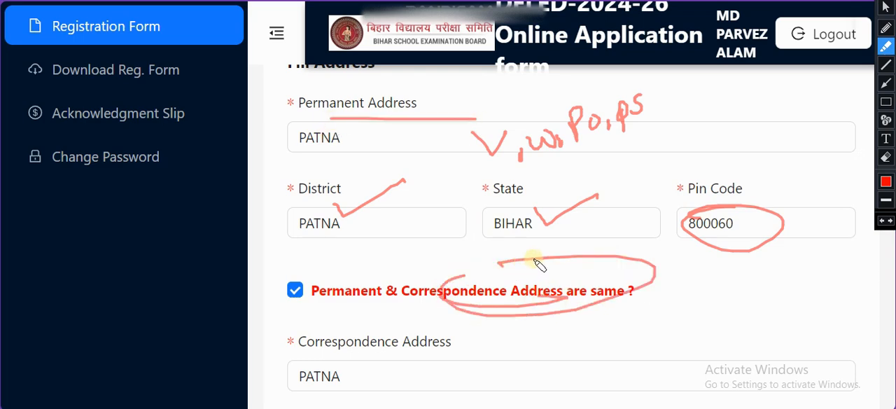
{"action": "left_click_drag", "start_coordinate": [297, 298], "coordinate": [388, 264]}
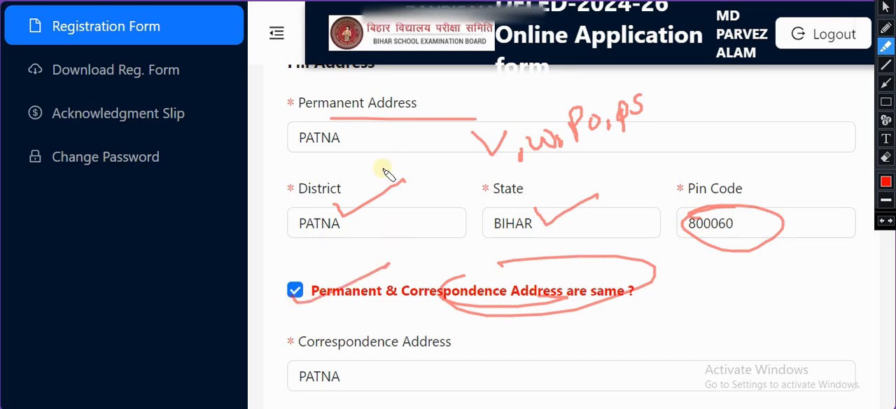
{"action": "left_click", "coordinate": [838, 1]}
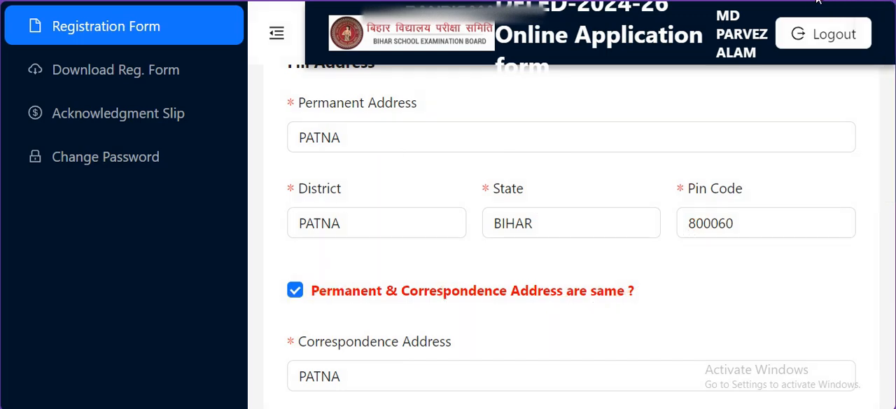
Step: Check the Aadhar number field in the contact details, highlighting its label and clearing the selection
{"action": "left_click", "coordinate": [721, 157]}
{"action": "left_click_drag", "start_coordinate": [693, 165], "coordinate": [802, 166]}
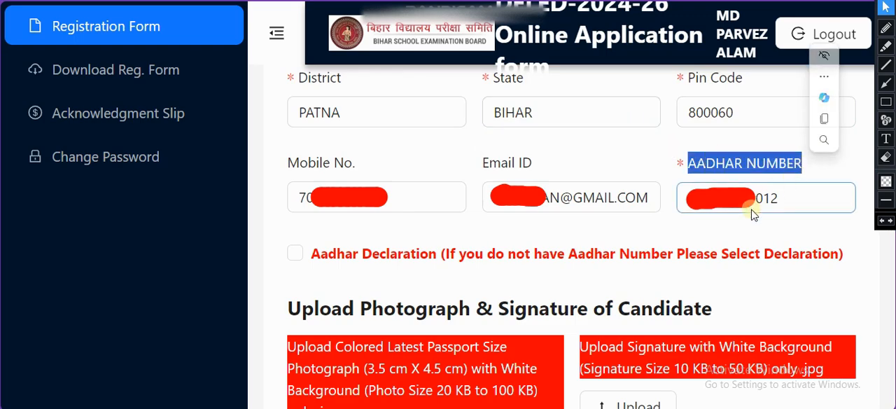
{"action": "left_click", "coordinate": [764, 233]}
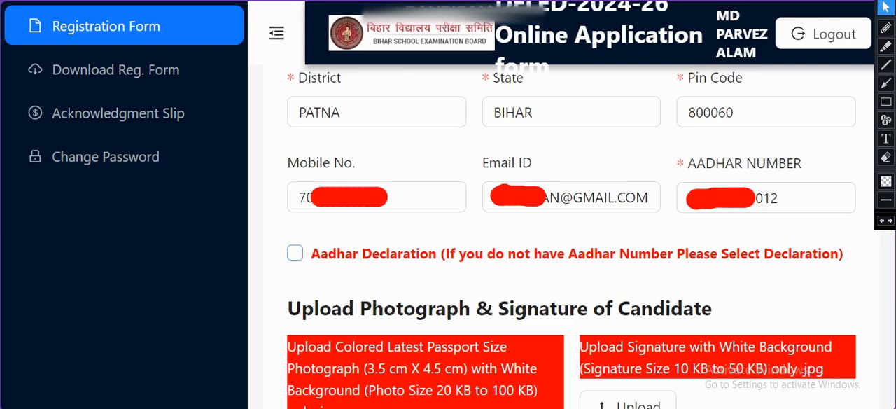
Step: Select the Aadhar Declaration for candidates without an Aadhar number and read its Hindi and English notes
{"action": "left_click", "coordinate": [295, 253]}
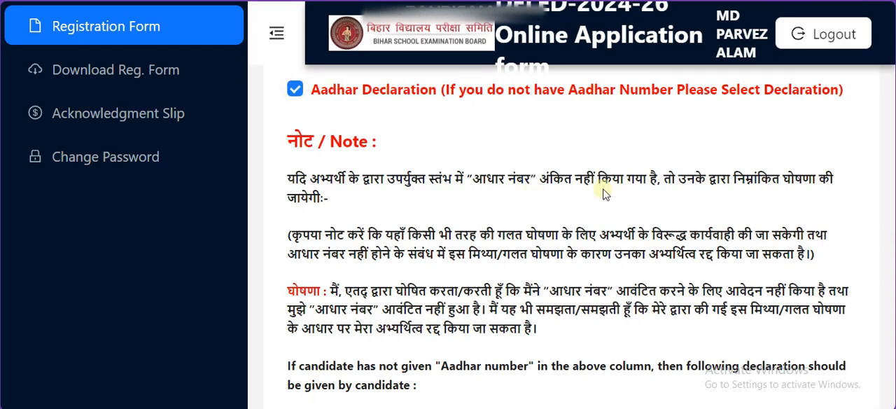
{"action": "scroll", "coordinate": [606, 195], "scroll_direction": "down", "scroll_amount": 8}
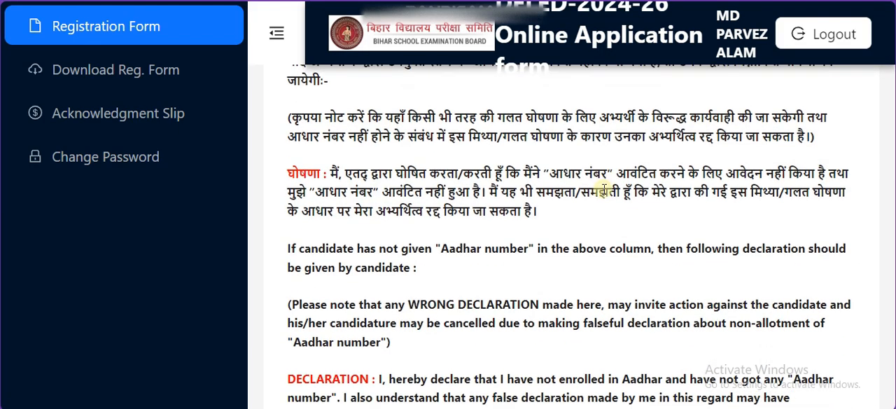
{"action": "scroll", "coordinate": [493, 203], "scroll_direction": "down", "scroll_amount": 1}
{"action": "scroll", "coordinate": [494, 202], "scroll_direction": "up", "scroll_amount": 1}
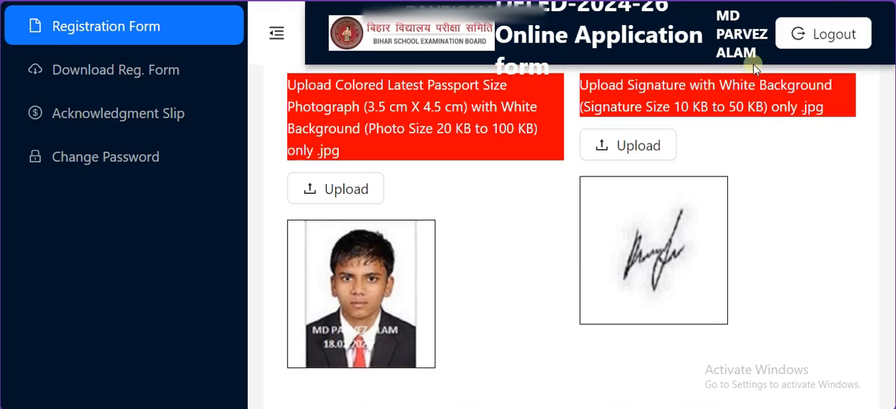
Step: Mark the photo and signature size limits and both uploaded images with red highlighter strokes, and clear the annotations
{"action": "left_click", "coordinate": [857, 1]}
{"action": "left_click", "coordinate": [886, 47]}
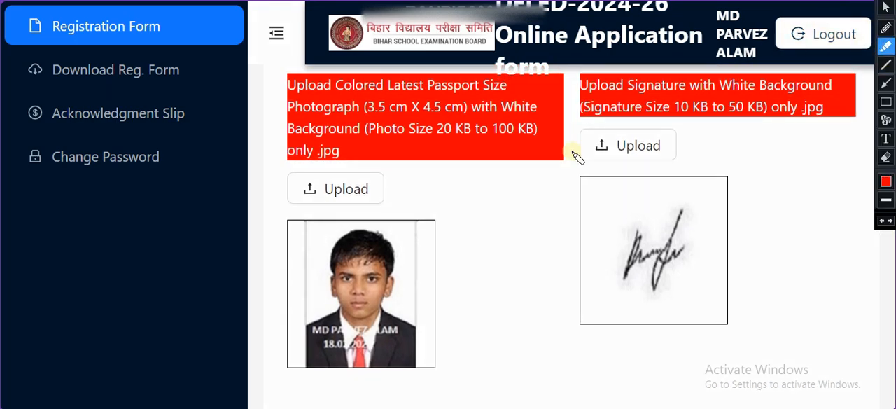
{"action": "mouse_move", "coordinate": [449, 166]}
{"action": "left_mouse_down"}
{"action": "mouse_move", "coordinate": [463, 180]}
{"action": "mouse_move", "coordinate": [511, 175]}
{"action": "left_mouse_up"}
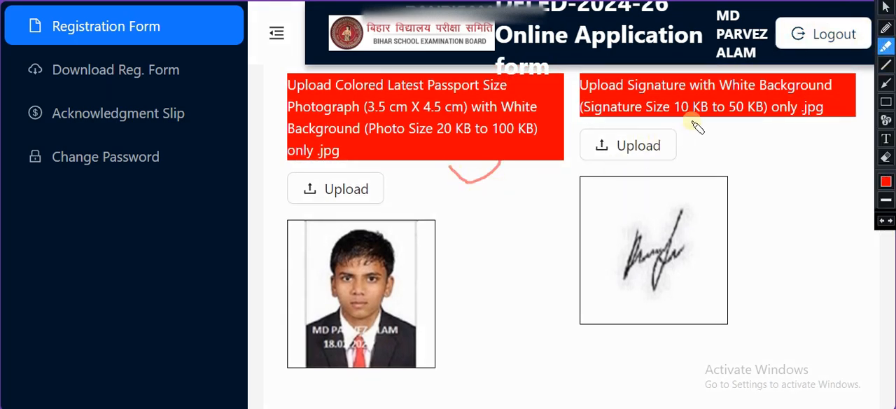
{"action": "left_click_drag", "start_coordinate": [687, 118], "coordinate": [719, 127]}
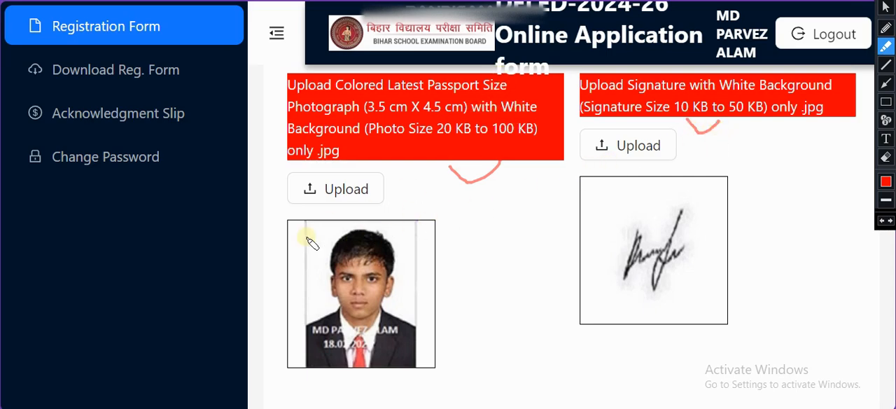
{"action": "left_click_drag", "start_coordinate": [317, 236], "coordinate": [335, 224]}
{"action": "left_click_drag", "start_coordinate": [614, 202], "coordinate": [646, 189]}
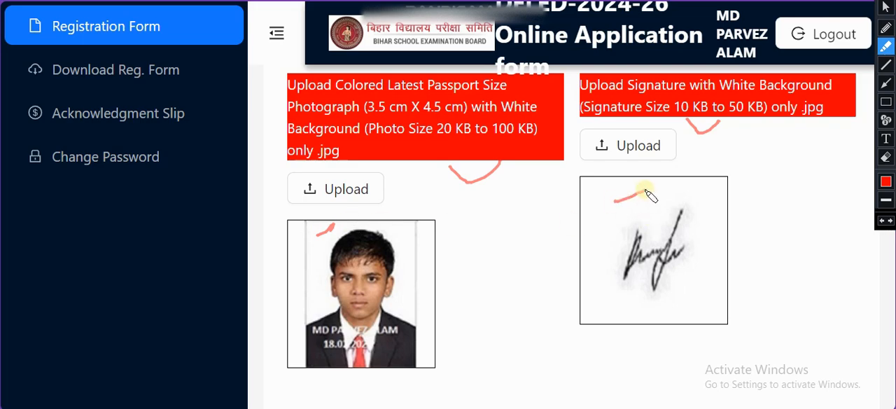
{"action": "left_click_drag", "start_coordinate": [406, 246], "coordinate": [459, 231]}
{"action": "left_click_drag", "start_coordinate": [573, 219], "coordinate": [620, 205]}
{"action": "left_click_drag", "start_coordinate": [408, 260], "coordinate": [472, 248]}
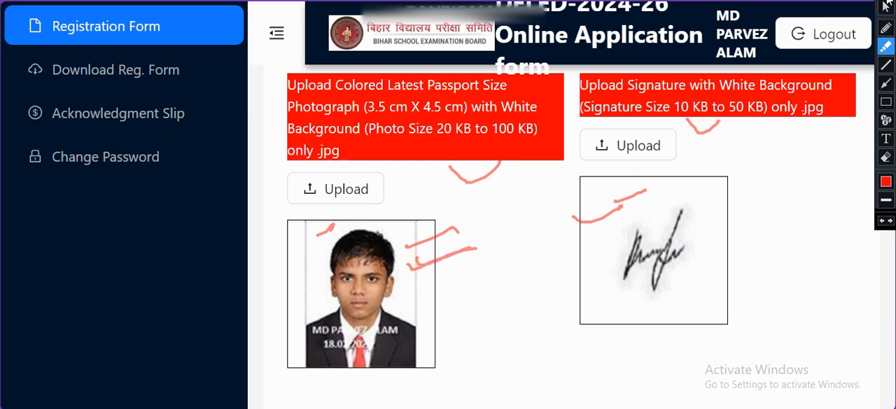
{"action": "left_click", "coordinate": [886, 6]}
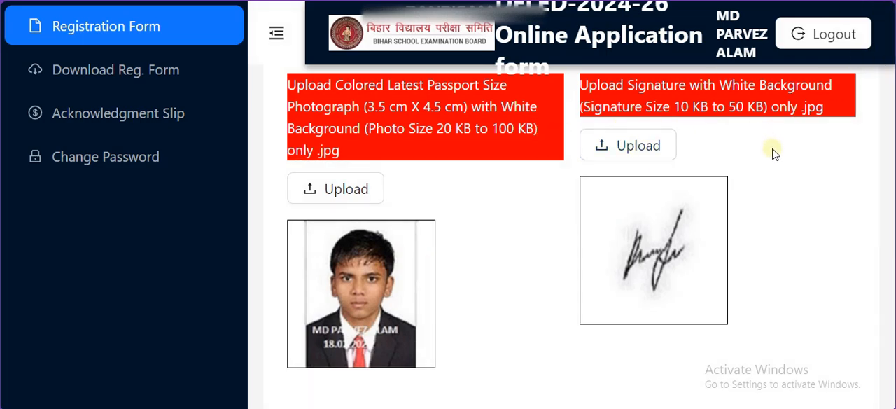
Step: Review the confirmation statement, the candidate's signature and the save and preview options at the end of the registration form
{"action": "scroll", "coordinate": [774, 154], "scroll_direction": "down", "scroll_amount": 5}
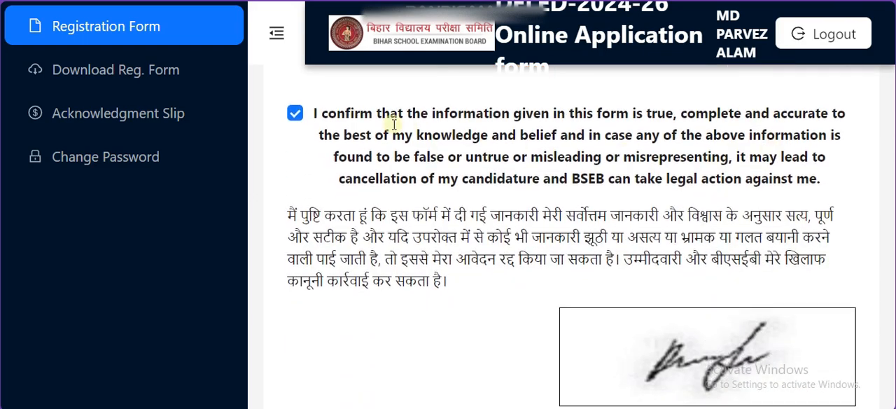
{"action": "scroll", "coordinate": [515, 263], "scroll_direction": "down", "scroll_amount": 2}
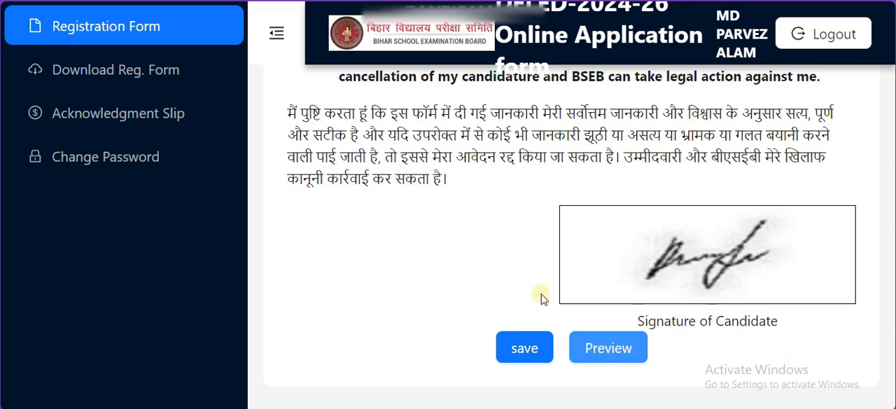
Step: Open the downloadable registration form and proceed from its end to paying the registration fee via sabPaisa
{"action": "left_click", "coordinate": [126, 82]}
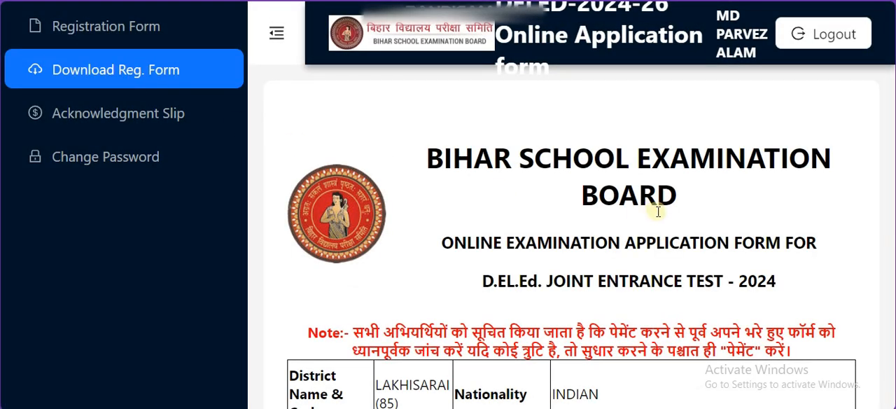
{"action": "scroll", "coordinate": [653, 211], "scroll_direction": "down", "scroll_amount": 10}
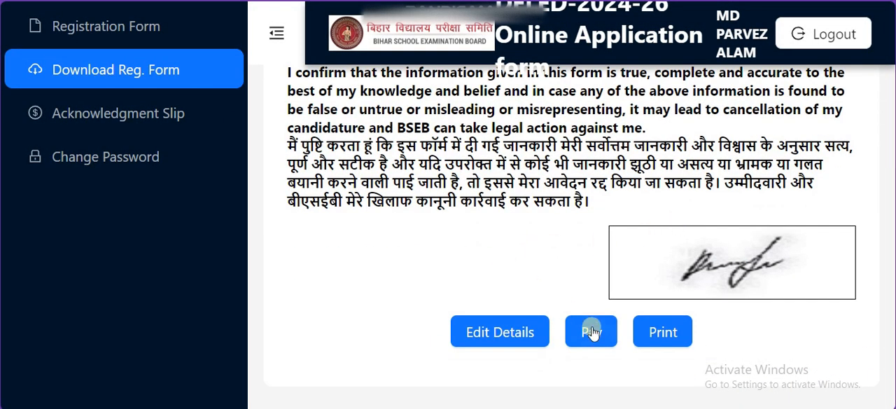
{"action": "left_click", "coordinate": [592, 334]}
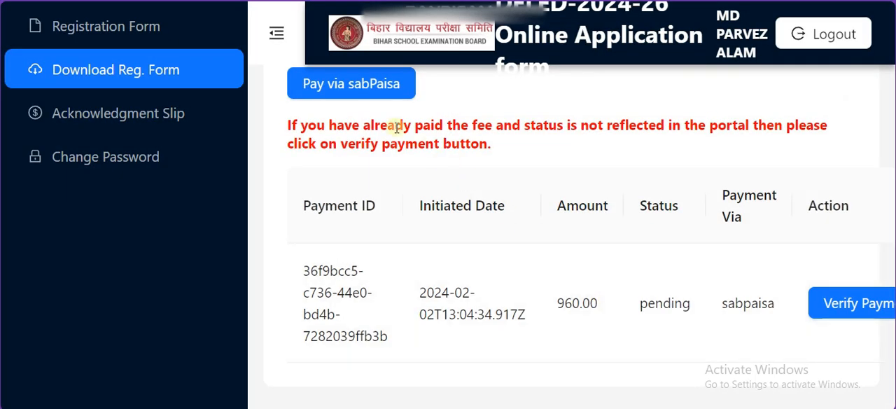
{"action": "left_click", "coordinate": [381, 87]}
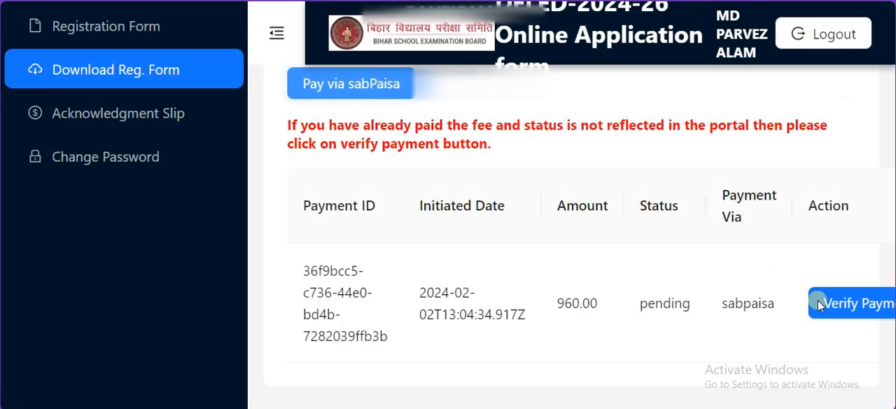
Step: Request verification of the pending sabPaisa payment and open the Acknowledgment Slip page
{"action": "left_click", "coordinate": [860, 310]}
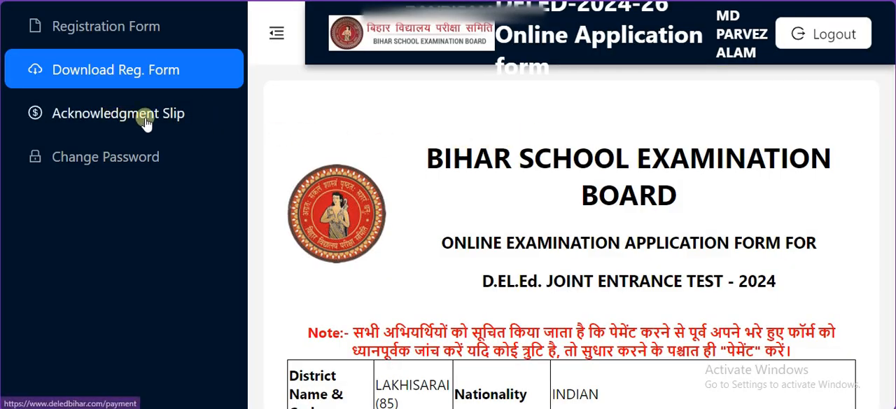
{"action": "left_click", "coordinate": [145, 117]}
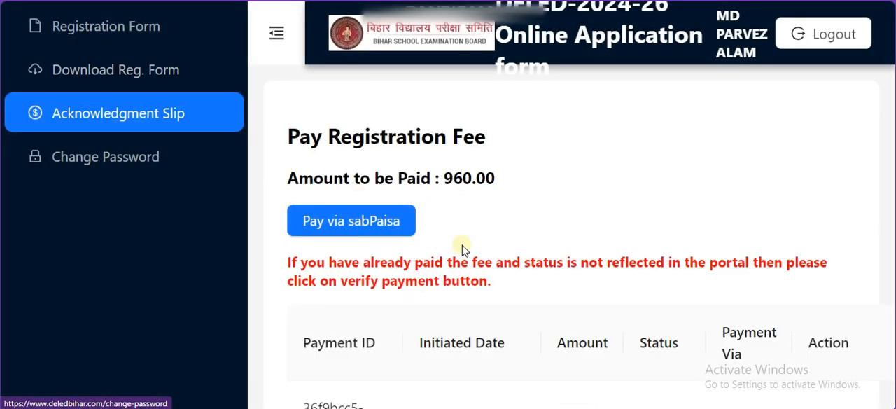